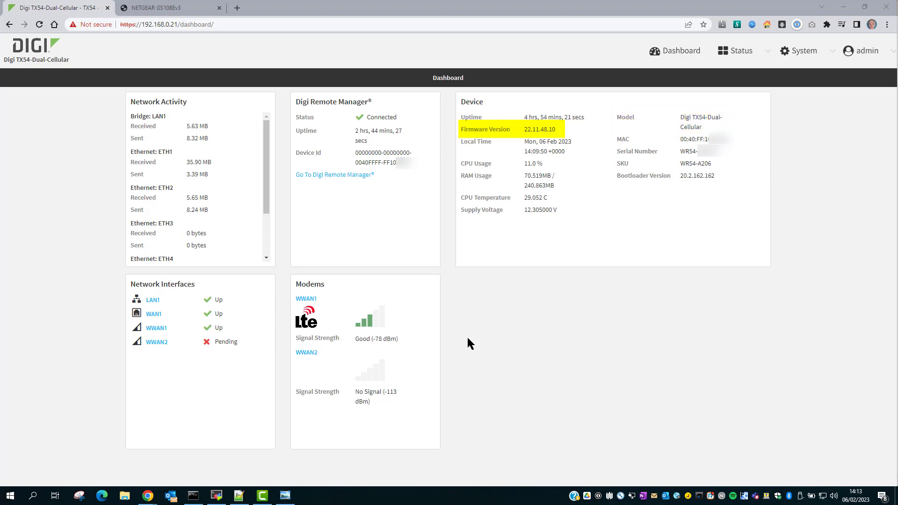
- Switch to the NETGEAR GS108Ev3 interface showing switch GS108Ev3-1 at 192.168.0.239
click(277, 499)
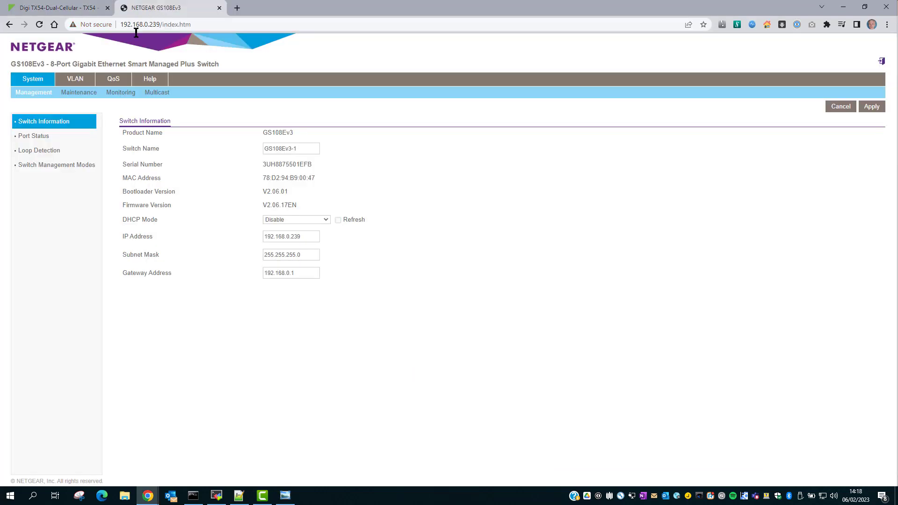
- Go to Advanced > 802.1Q VLAN Configuration to list VLAN 16 (ports 1–4) and VLAN 17 (ports 1, 5–7)
click(77, 80)
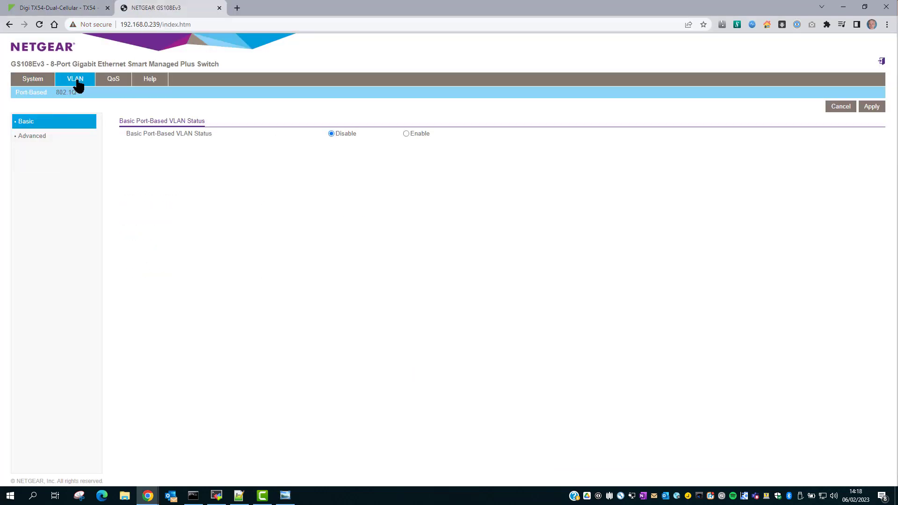
click(24, 137)
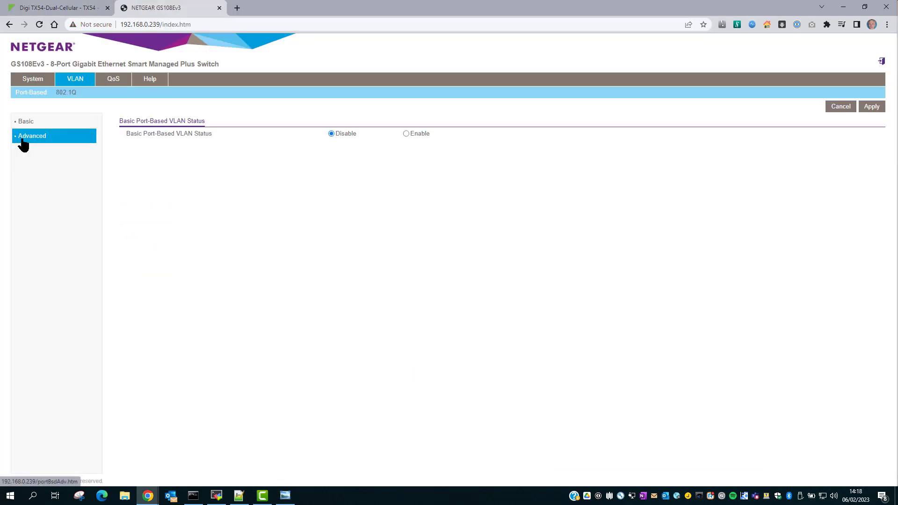
click(64, 93)
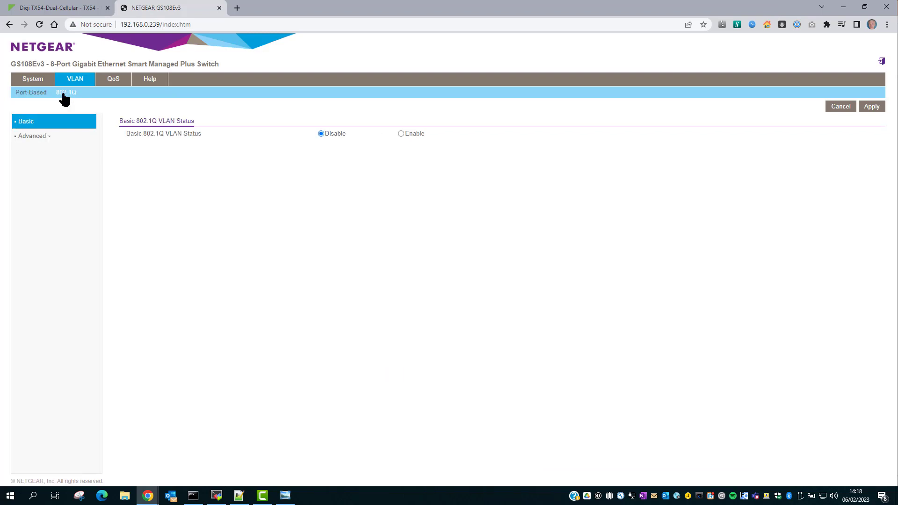
click(44, 137)
click(45, 156)
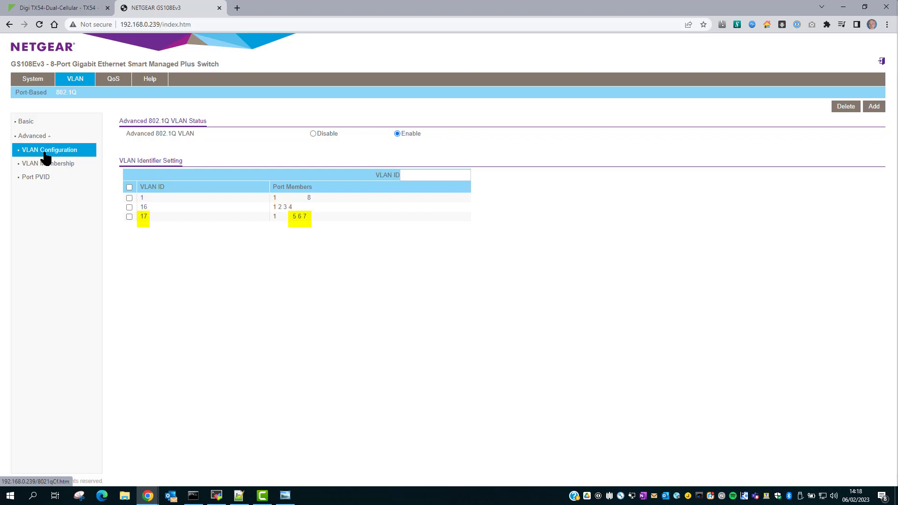
- Check VLAN 17 and VLAN 1 membership, then view Port PVID (ports 2–4 PVID 16, 5–7 PVID 17) and the VLAN diagram
click(45, 164)
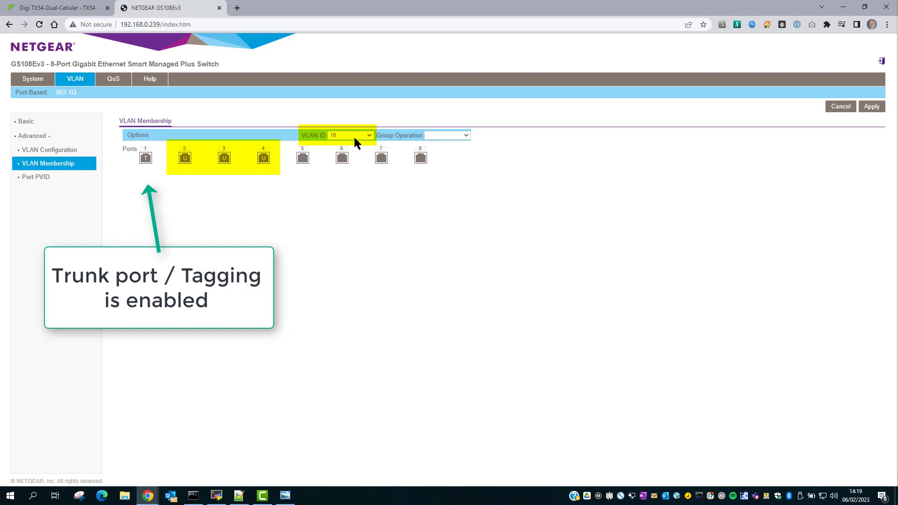
click(356, 137)
click(355, 159)
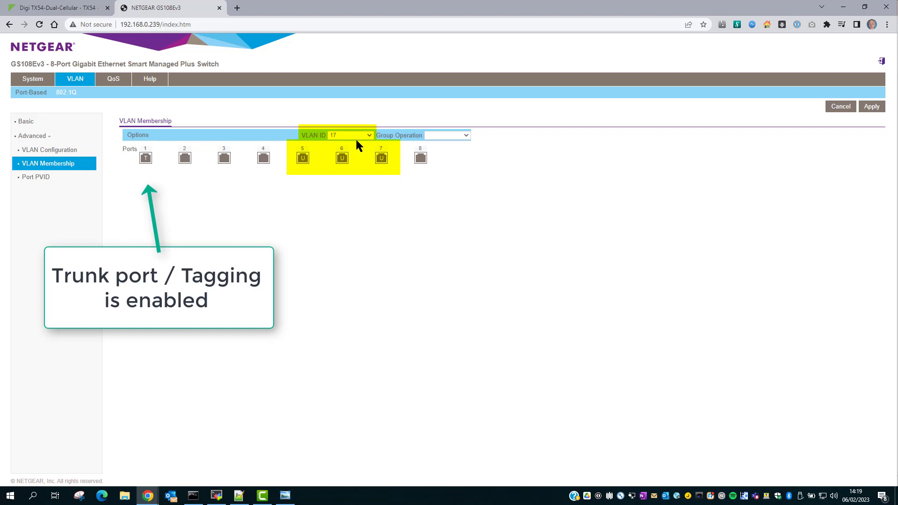
key(Up)
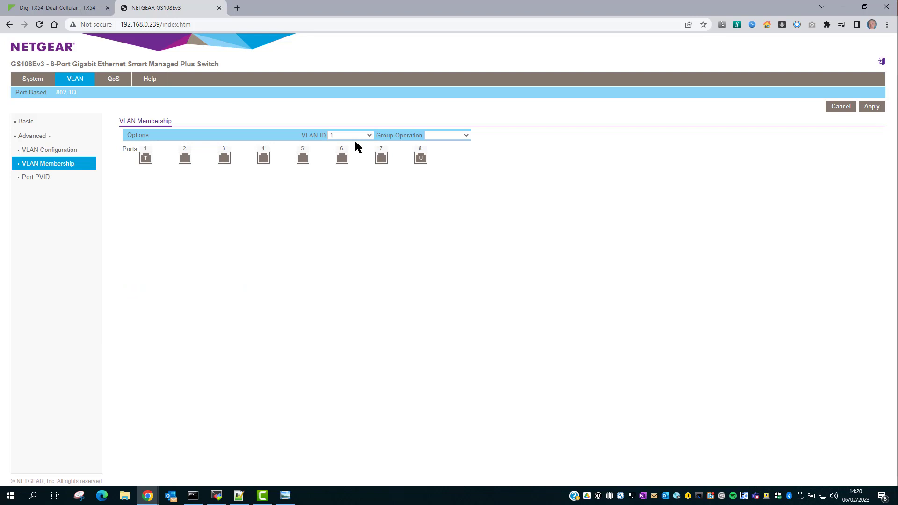
click(40, 179)
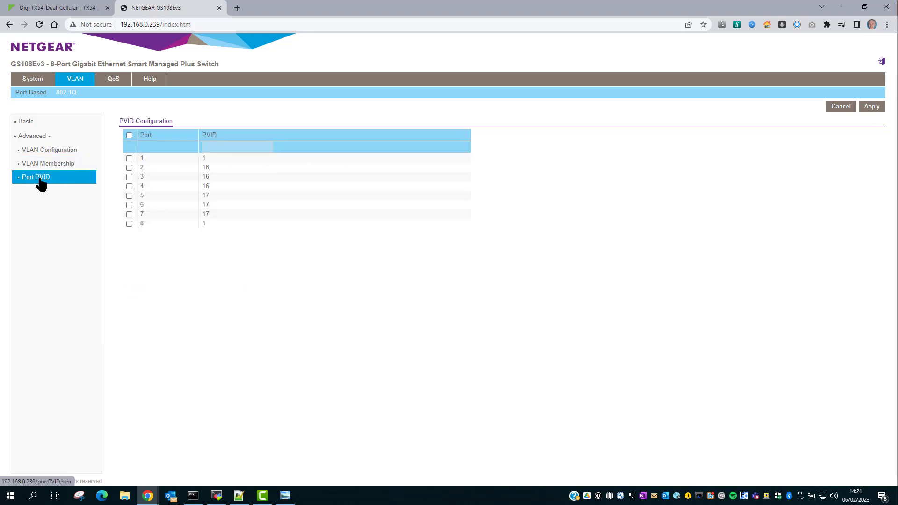
click(284, 496)
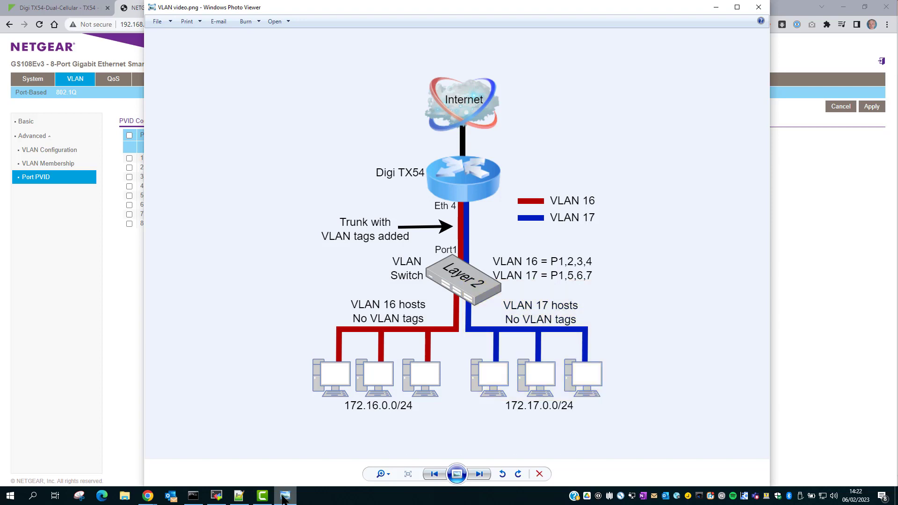
- Close the VLAN diagram and open the Digi TX54 System > Device Configuration page
click(284, 497)
click(60, 7)
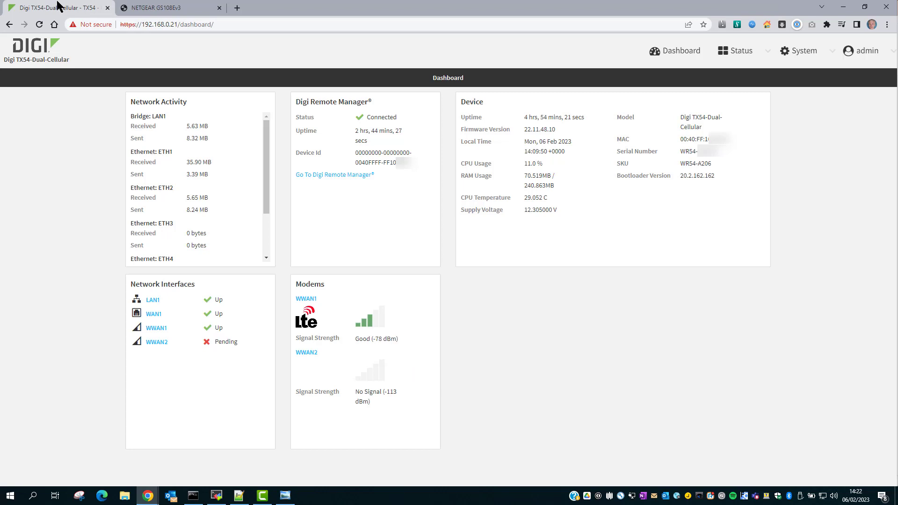
click(802, 54)
click(658, 99)
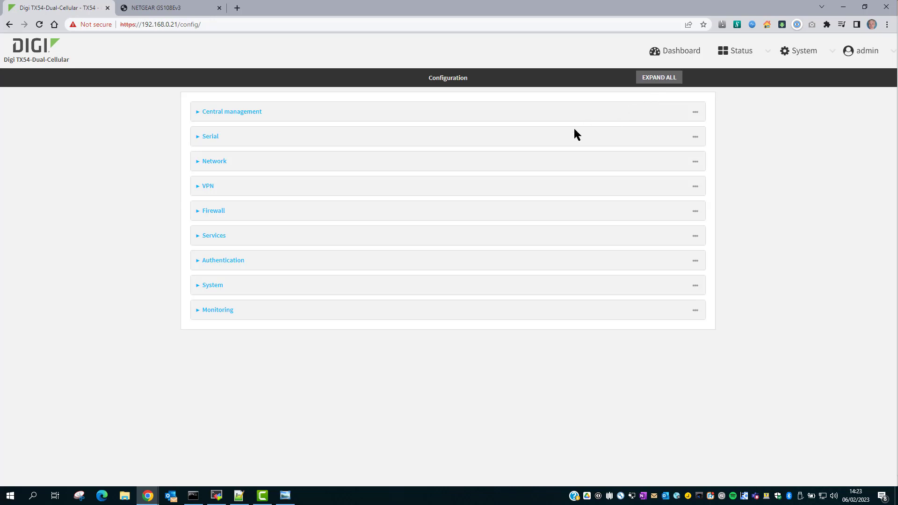
- Expand Network > Interfaces and briefly inspect the LAN1 interface settings
click(459, 170)
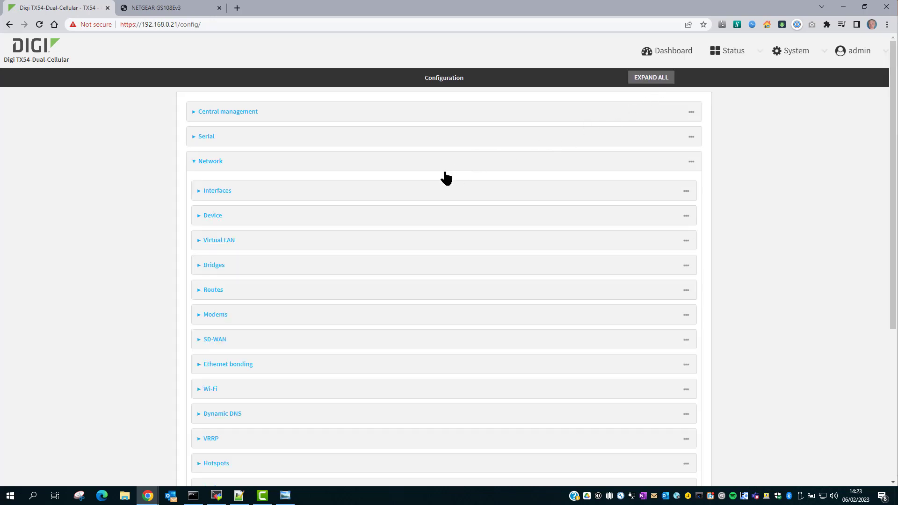
click(412, 193)
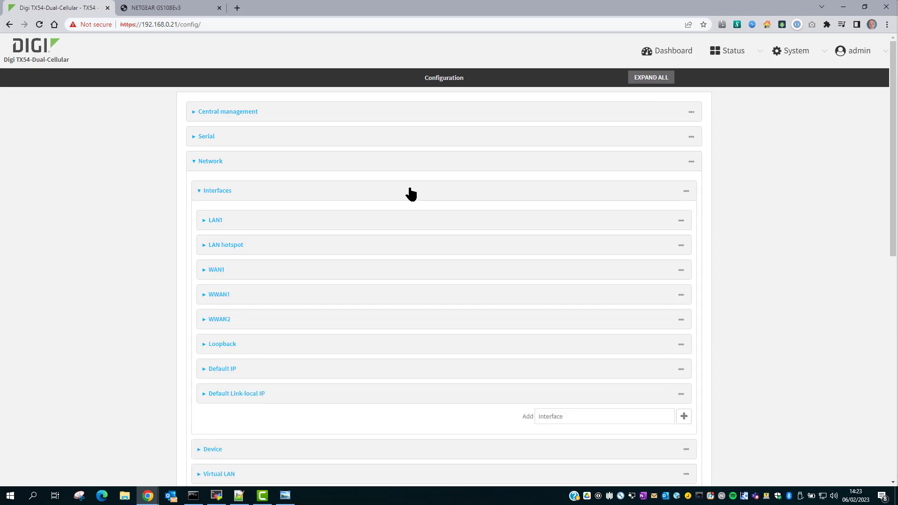
click(380, 226)
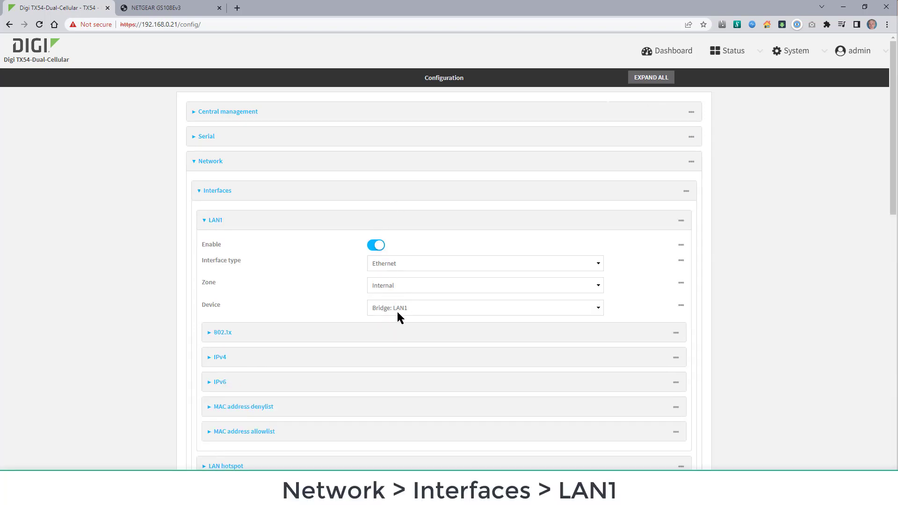
click(394, 227)
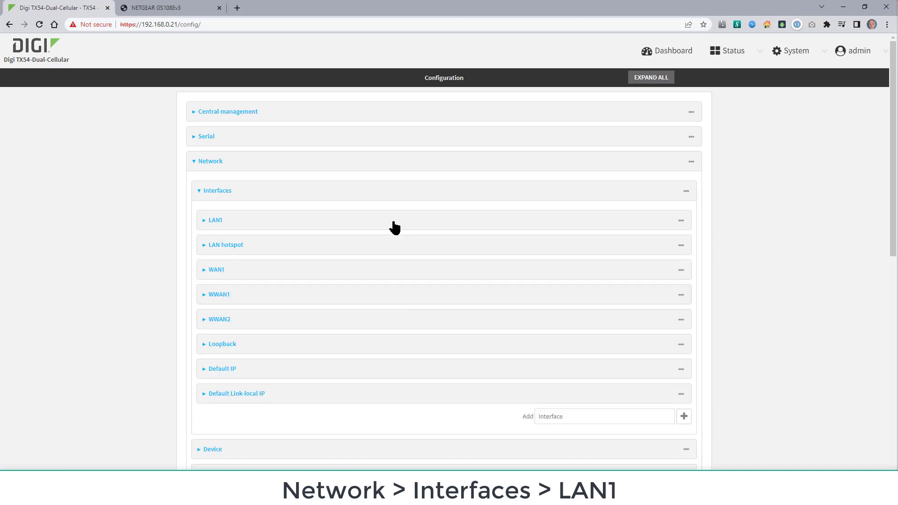
scroll(394, 227, down, 5)
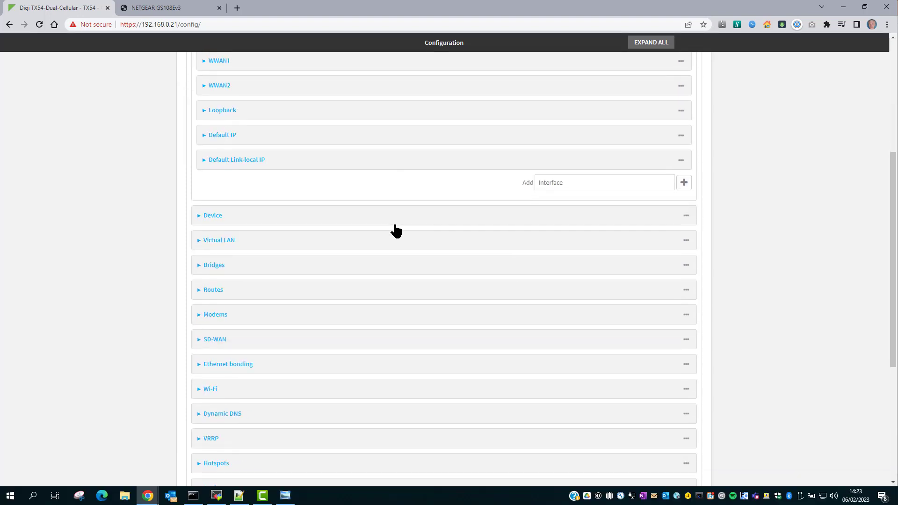
- Delete ETH4 from the LAN1 bridge devices, keeping ETH2, ETH3 and Digi AP Wi-Fi
click(376, 269)
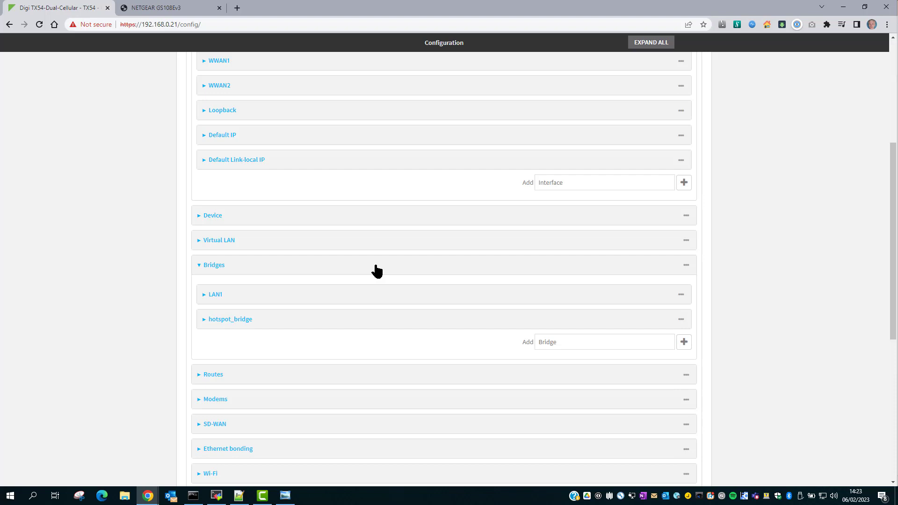
click(370, 295)
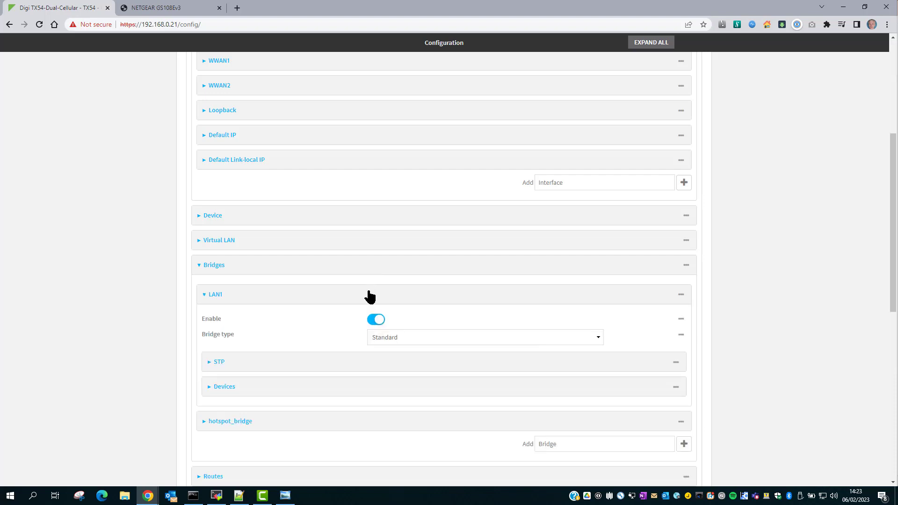
click(392, 388)
scroll(410, 323, down, 3)
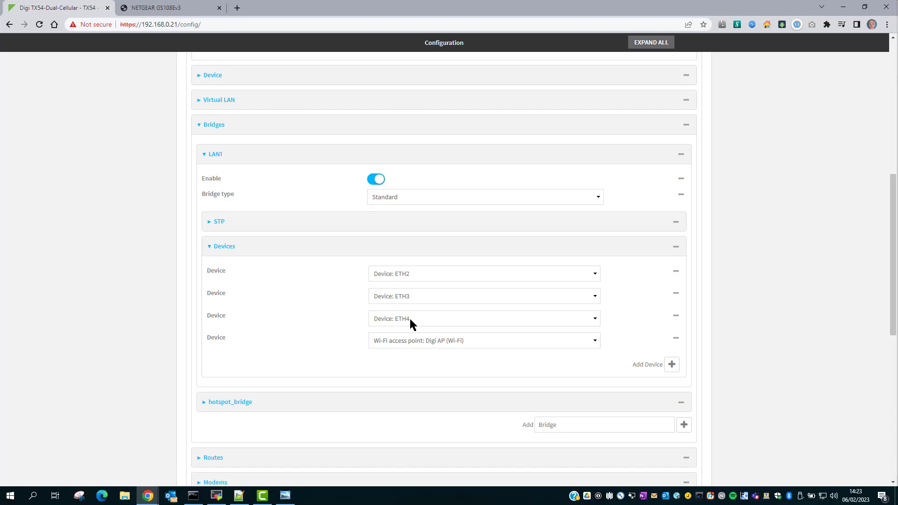
click(676, 316)
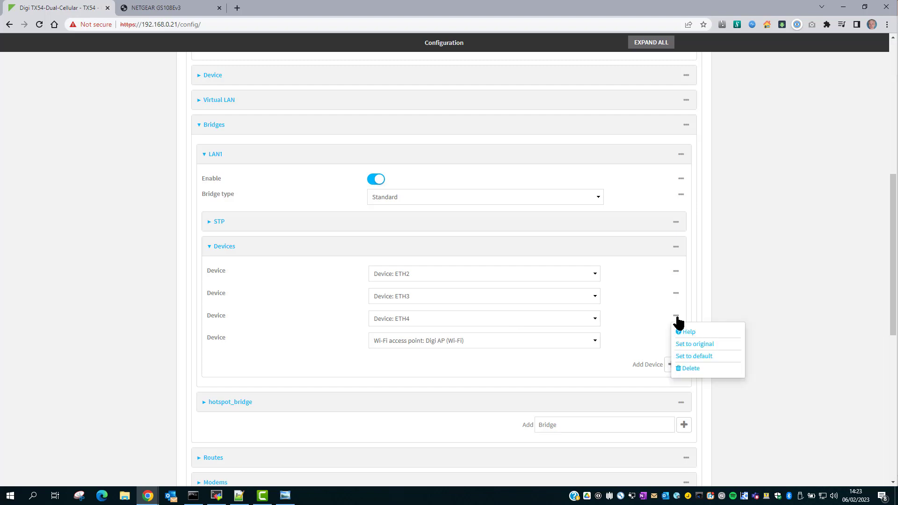
click(694, 369)
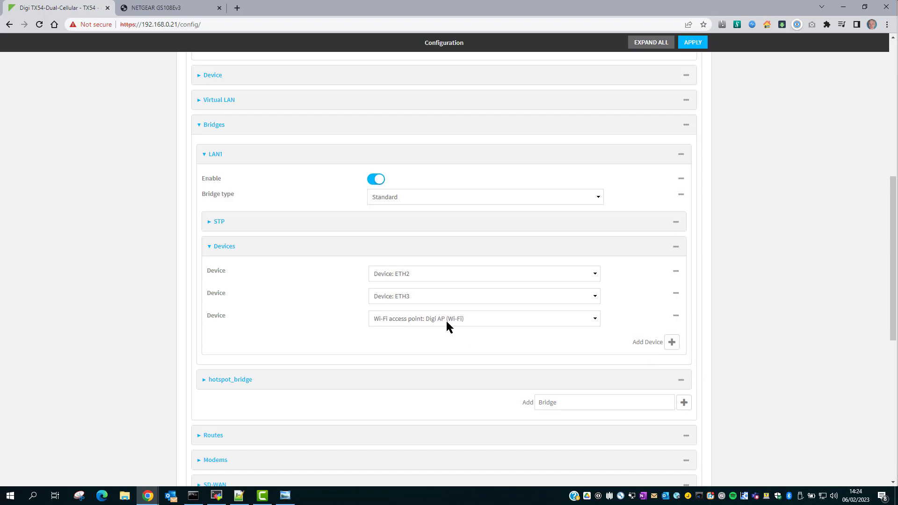
click(386, 135)
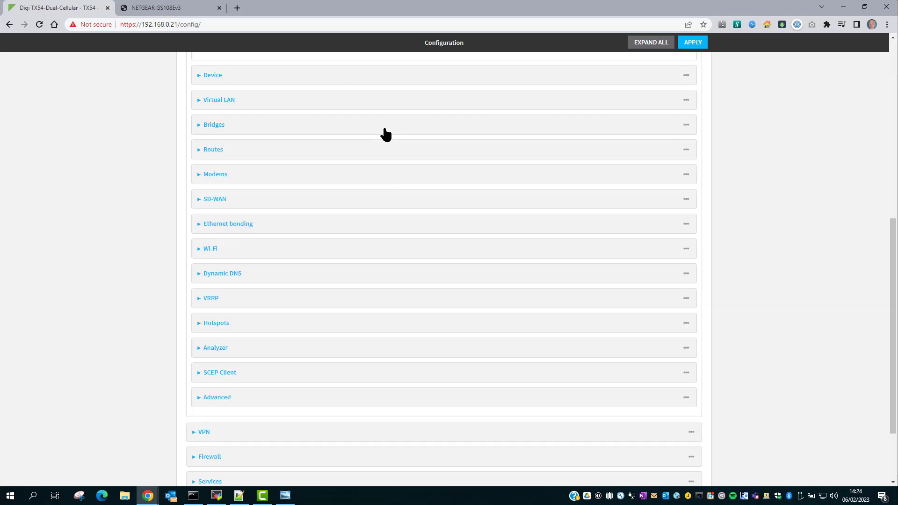
- Add Virtual LAN VLAN_16 on device ETH4 with ID 16
click(385, 100)
click(565, 128)
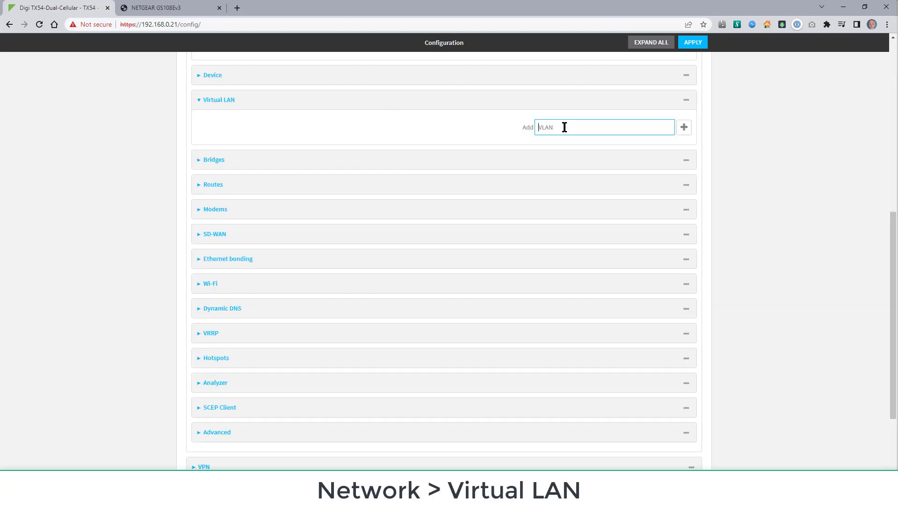
text(VLAN_16)
click(683, 128)
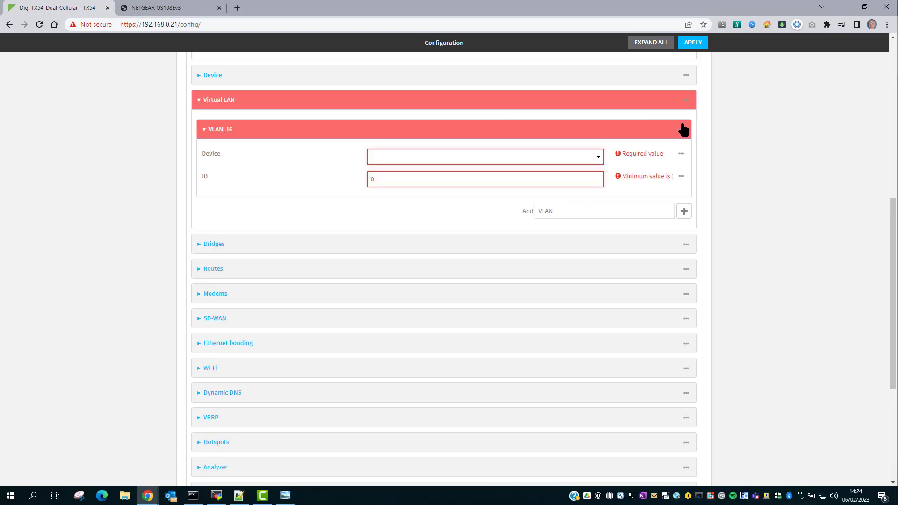
click(389, 159)
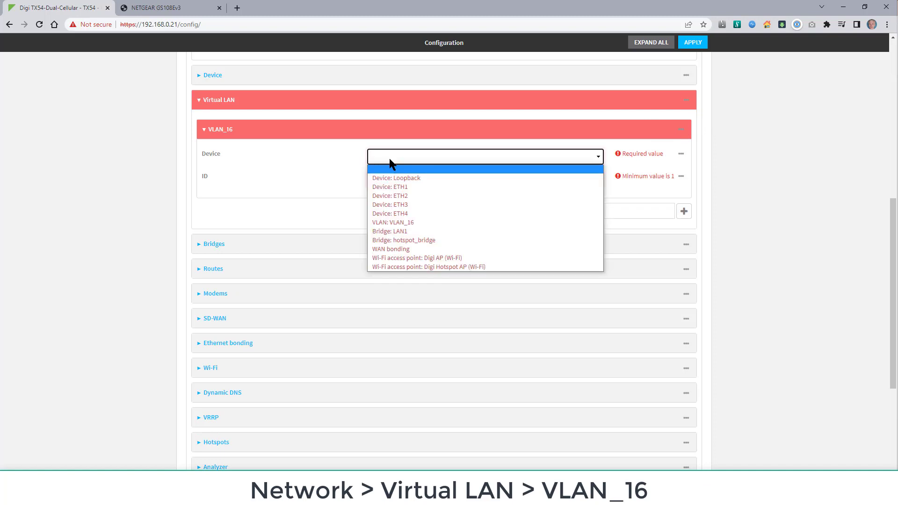
click(409, 214)
click(401, 182)
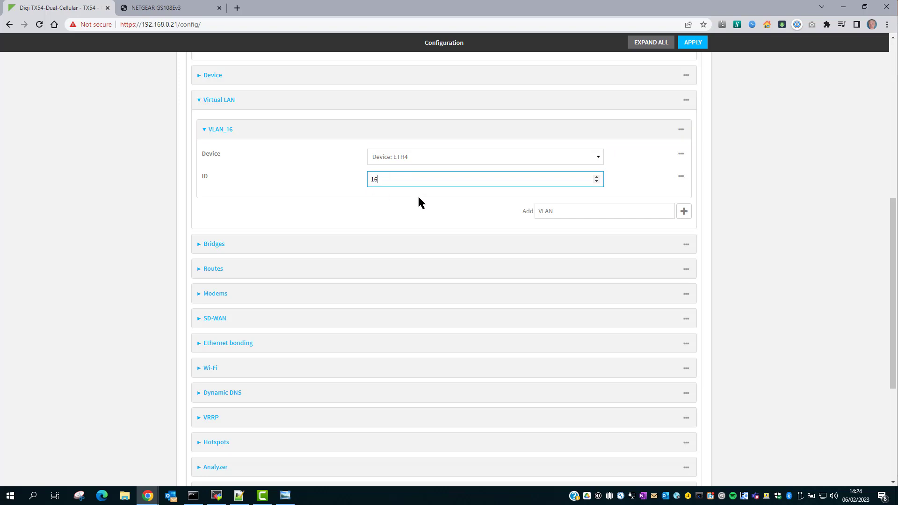
- Add a second Virtual LAN, VLAN_17, on device ETH4 with ID 17
click(578, 212)
text(VL)
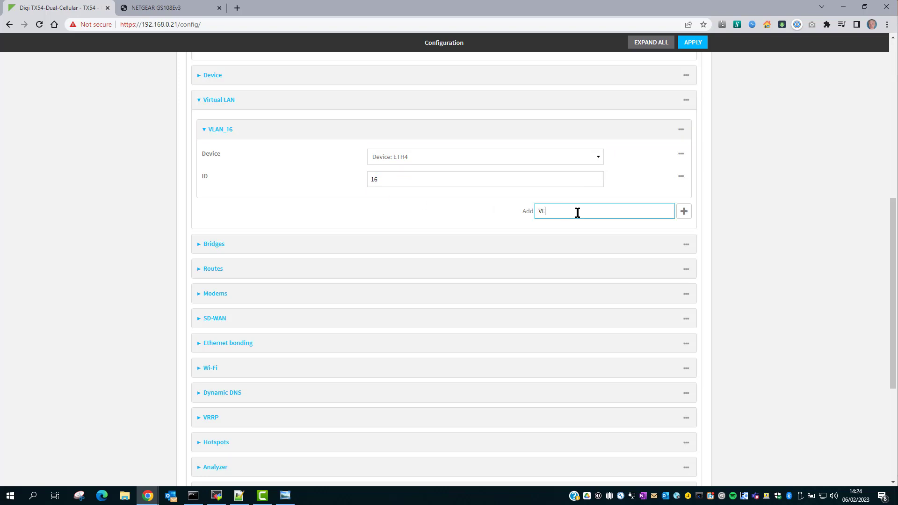
text(AN_17)
click(684, 211)
click(536, 241)
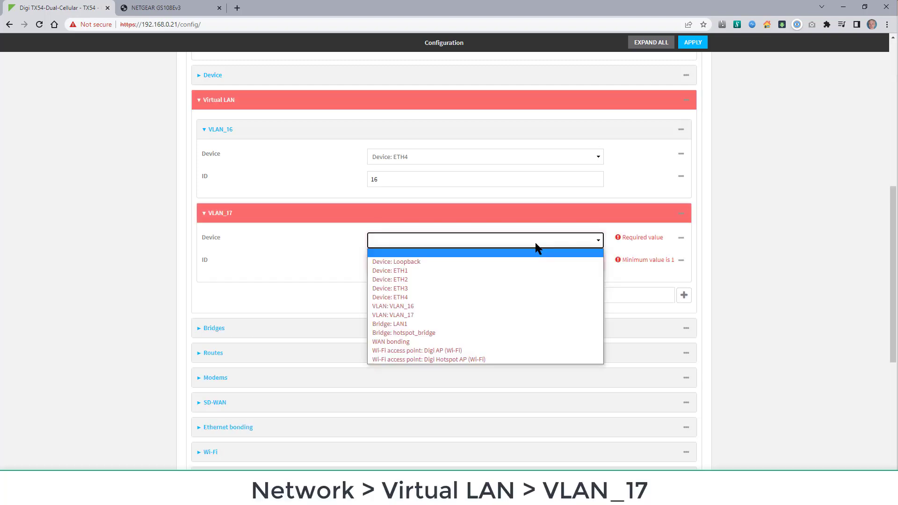
click(453, 297)
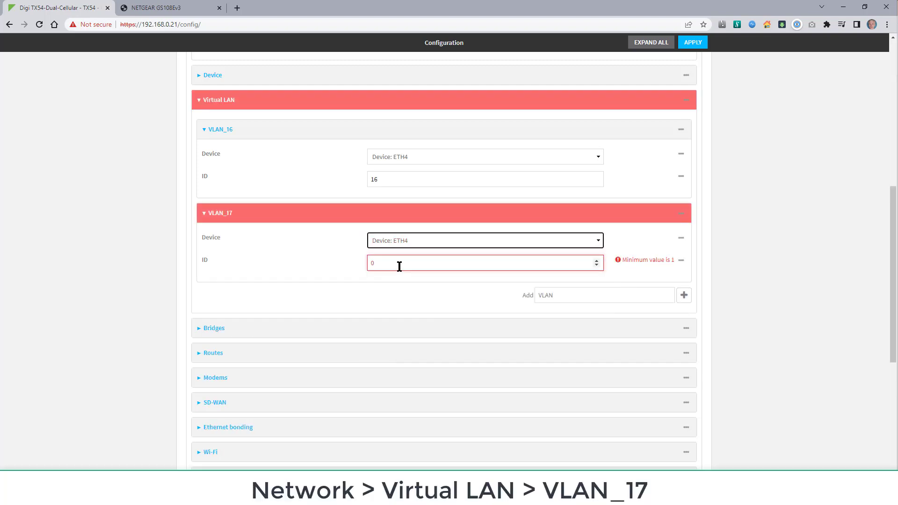
key(Tab)
text(17)
click(367, 285)
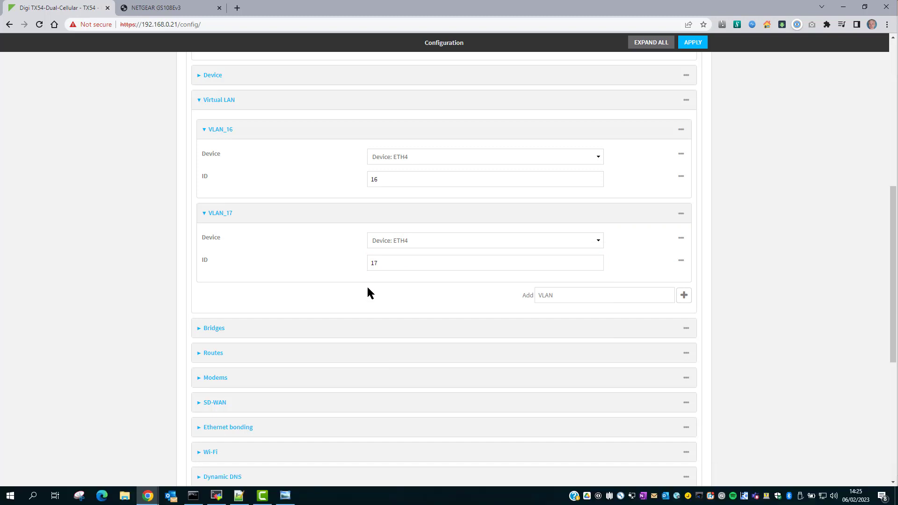
- Under Firewall > Zones, add zones FW_VLAN_Zone_16 and FW_VLAN_Zone_17
scroll(367, 288, down, 6)
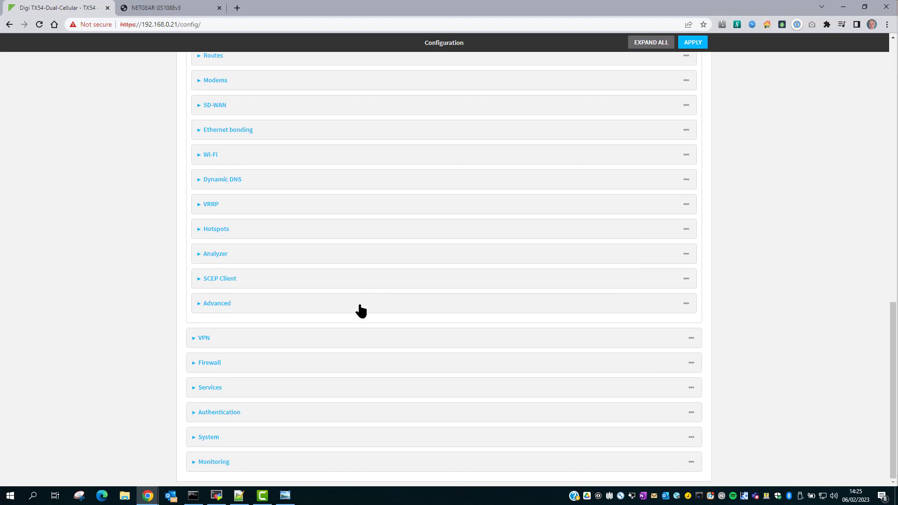
click(363, 367)
scroll(363, 371, down, 2)
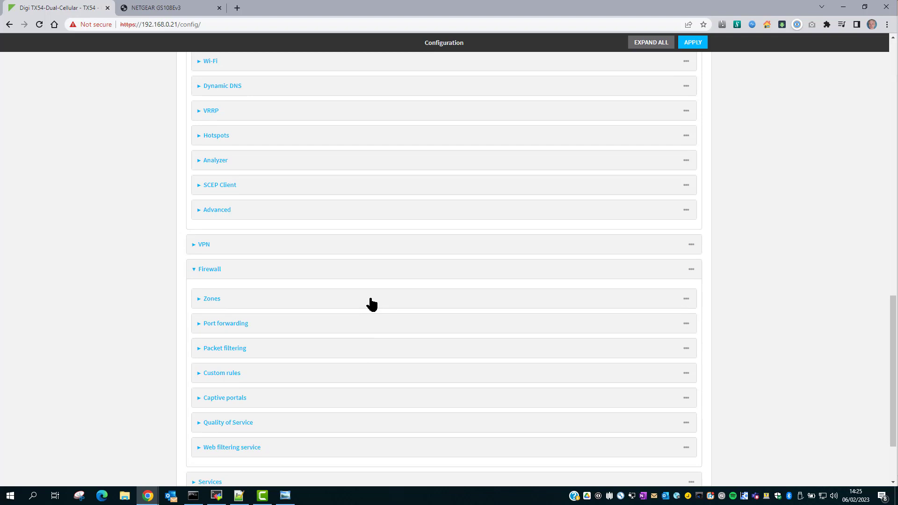
click(372, 304)
scroll(378, 307, down, 6)
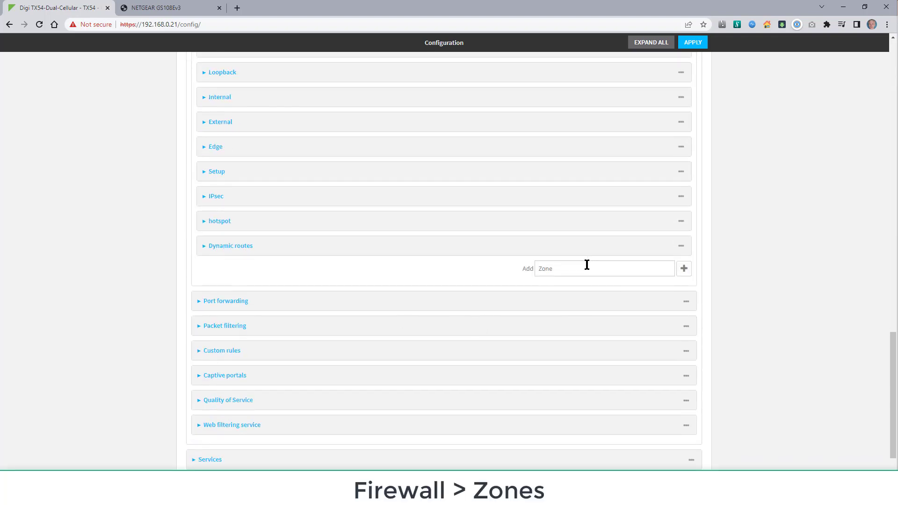
click(582, 271)
text(FW_VLAN_Zone16)
key(Return)
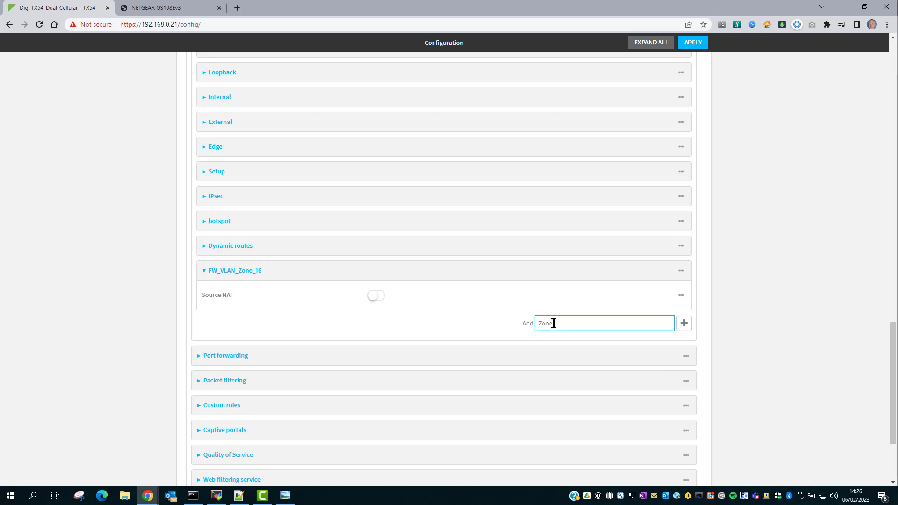
text(FW_VLAN_Zone_17)
key(Return)
scroll(553, 327, up, 12)
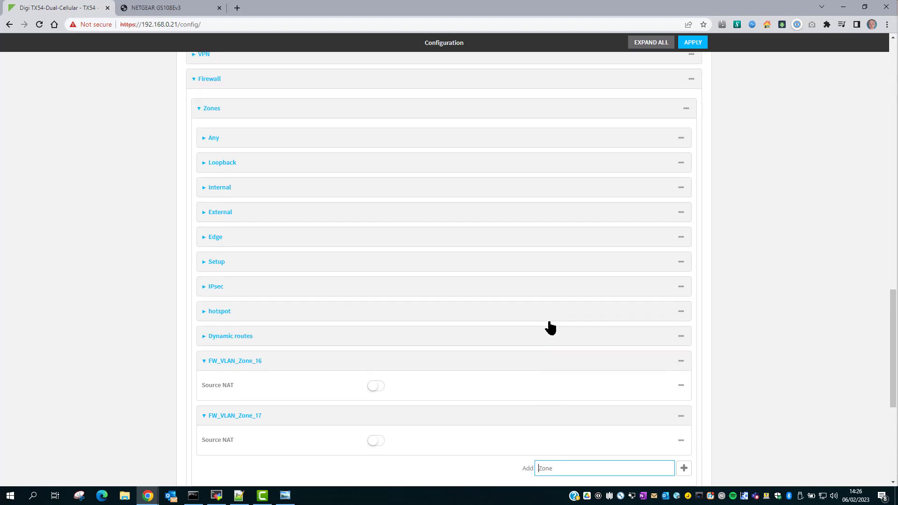
- Add interface IP_VLAN_16 in zone FW_VLAN_Zone_16 on device VLAN_16
scroll(546, 322, up, 10)
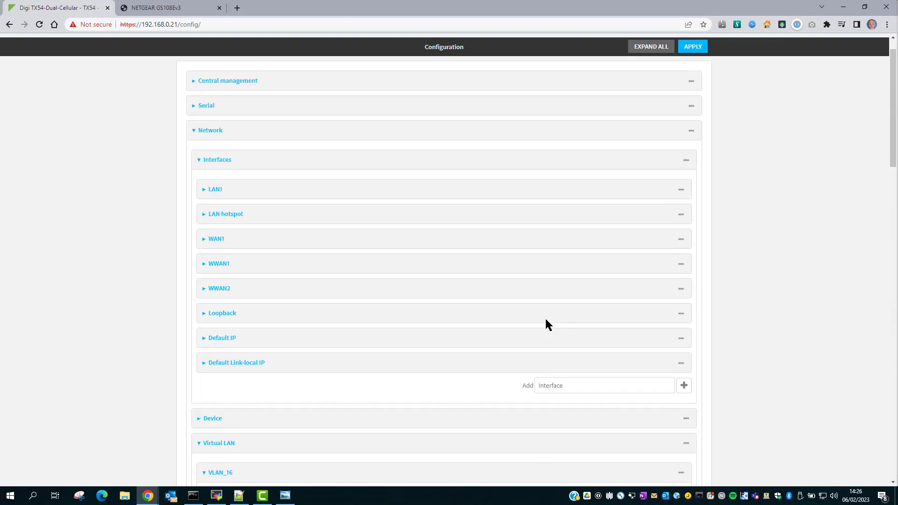
text(IP)
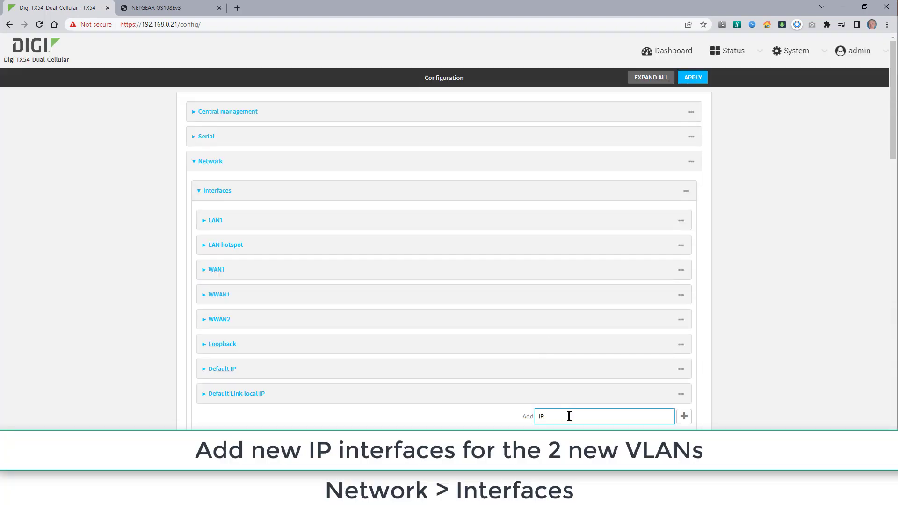
text(_VLAN_16)
key(Return)
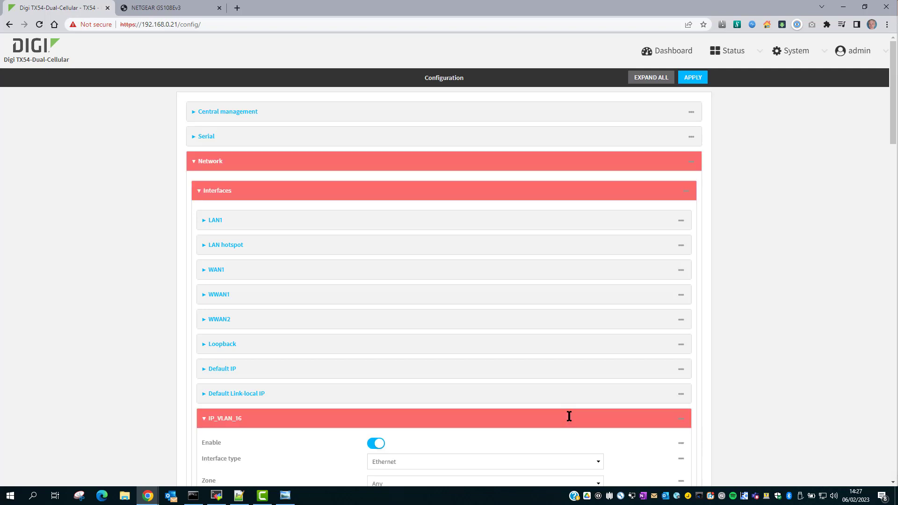
scroll(488, 393, down, 3)
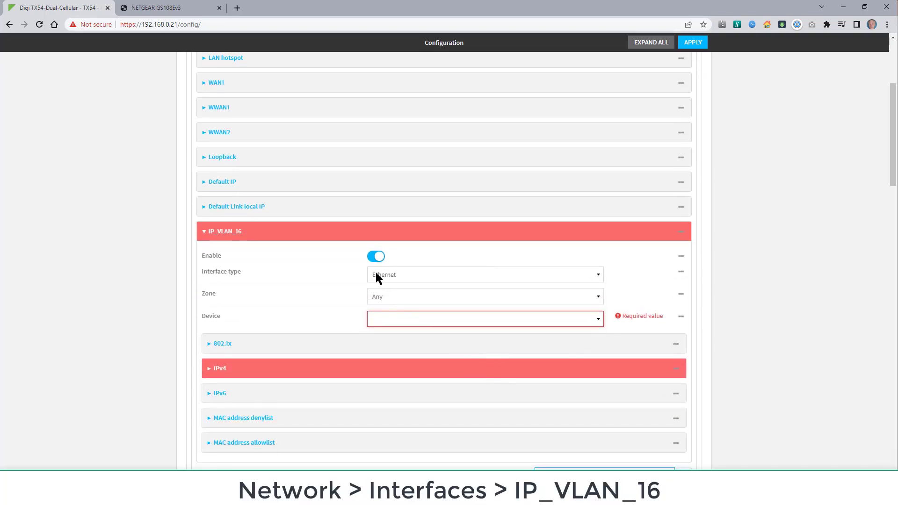
click(386, 300)
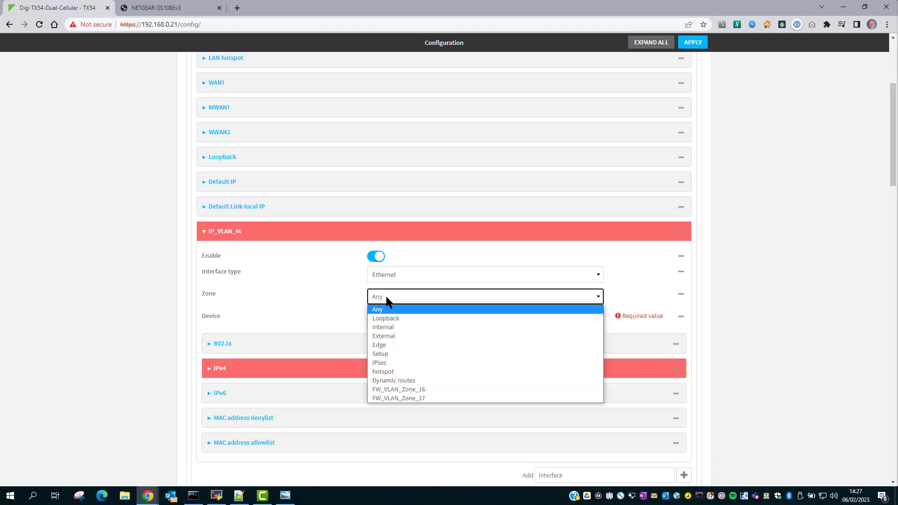
click(428, 388)
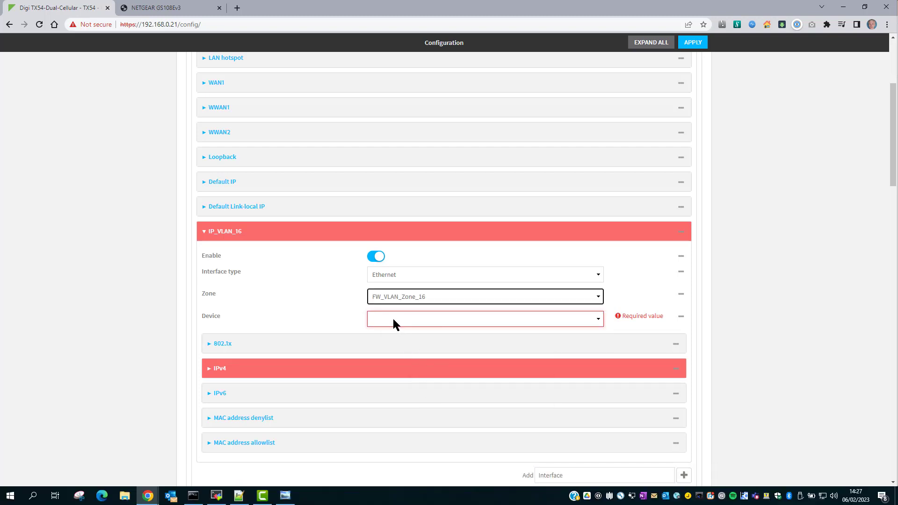
click(423, 318)
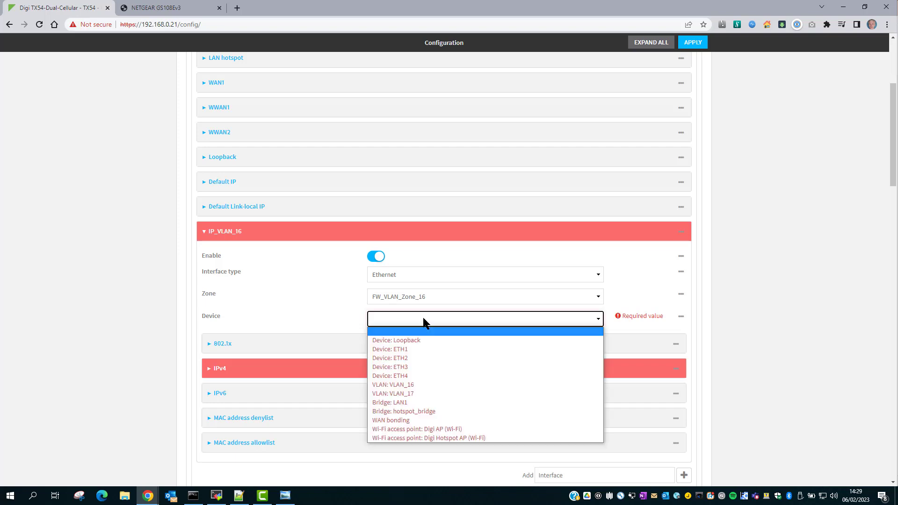
click(433, 391)
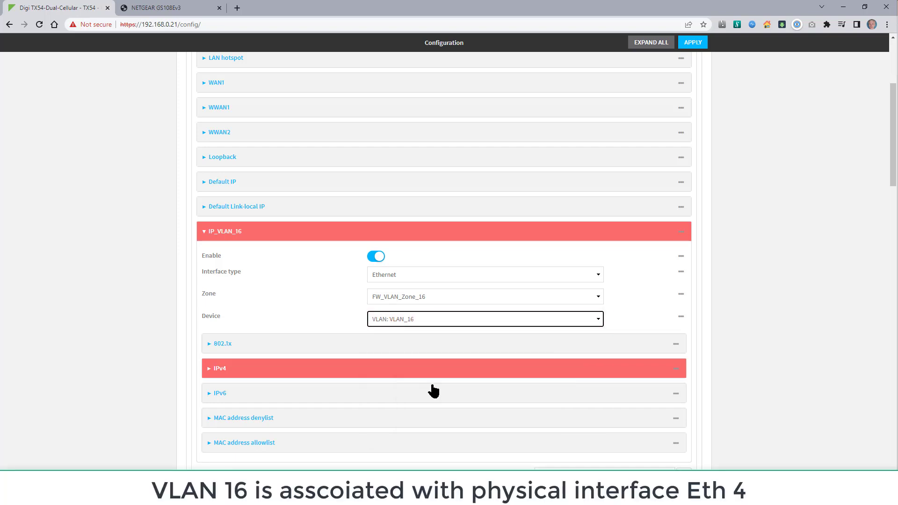
- Give IP_VLAN_16 IPv4 address 172.16.0.1/24 and enable its DHCP server
click(428, 372)
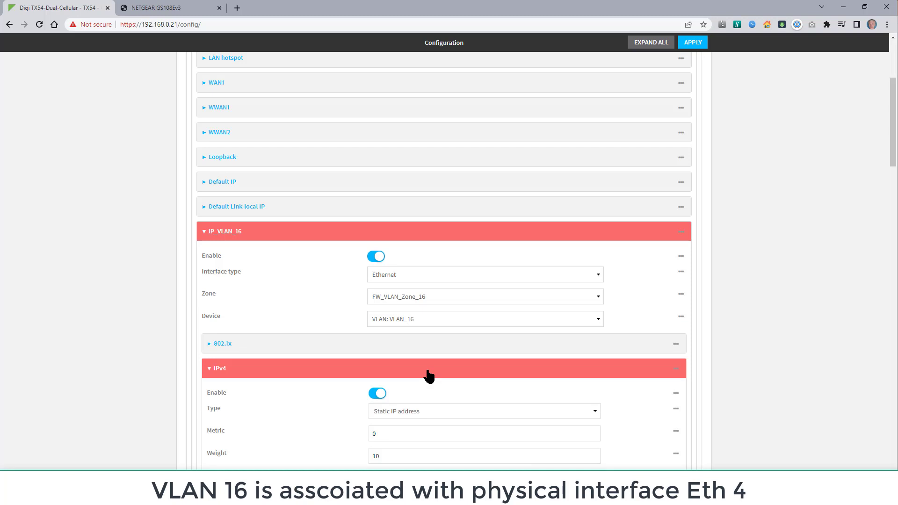
scroll(426, 370, down, 3)
scroll(427, 374, down, 1)
click(396, 358)
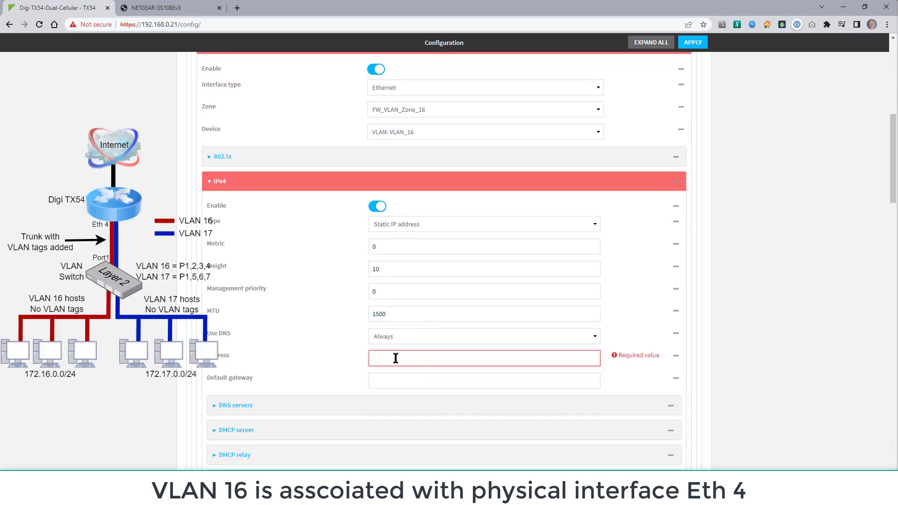
text(172.16.0)
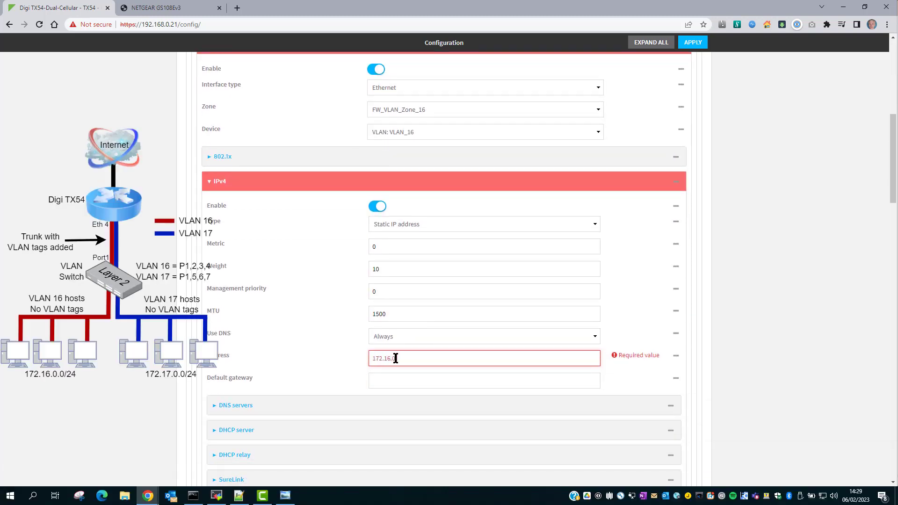
text(.1/24)
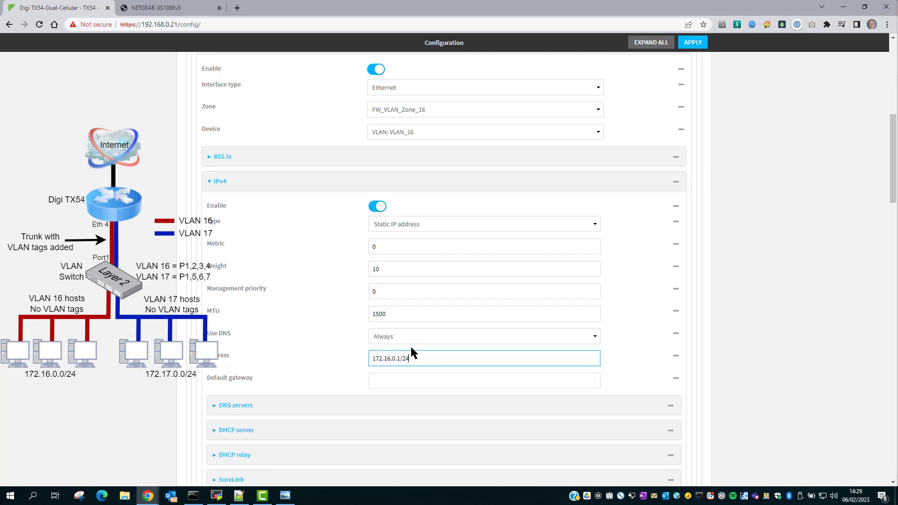
scroll(389, 386, down, 1)
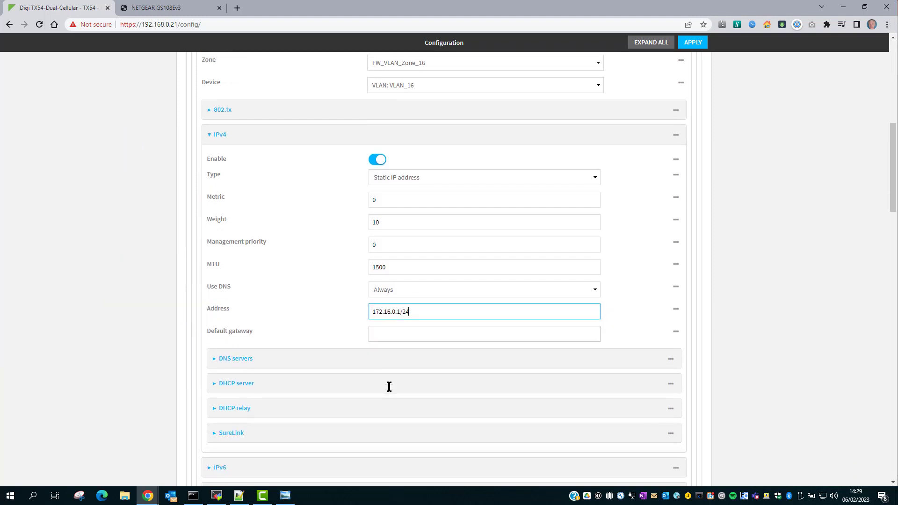
click(388, 385)
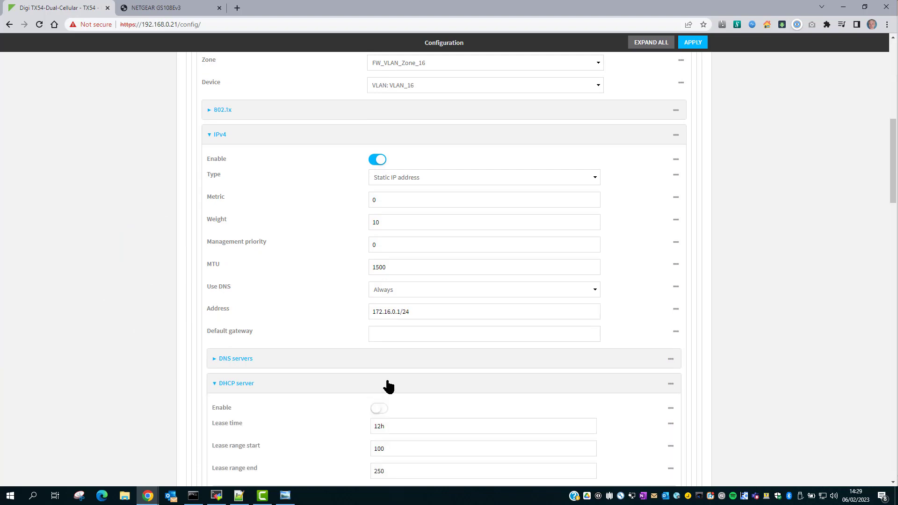
scroll(388, 386, down, 2)
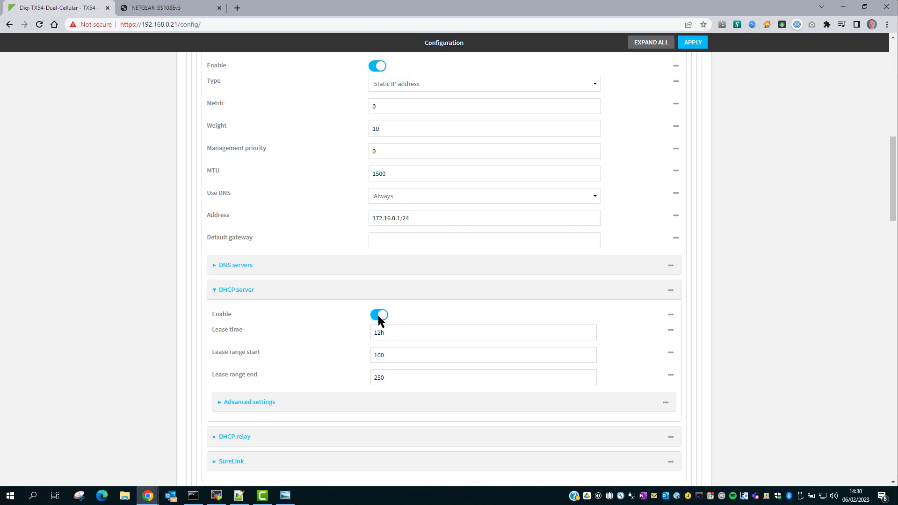
- Add interface IP_VLAN_17 in zone FW_VLAN_Zone_17 on device VLAN_17
scroll(379, 320, up, 3)
click(330, 188)
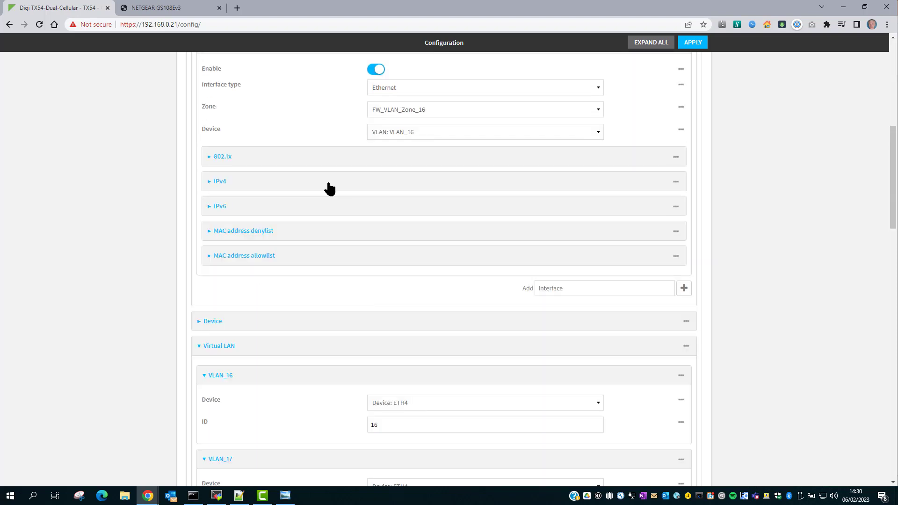
scroll(327, 187, up, 1)
click(310, 93)
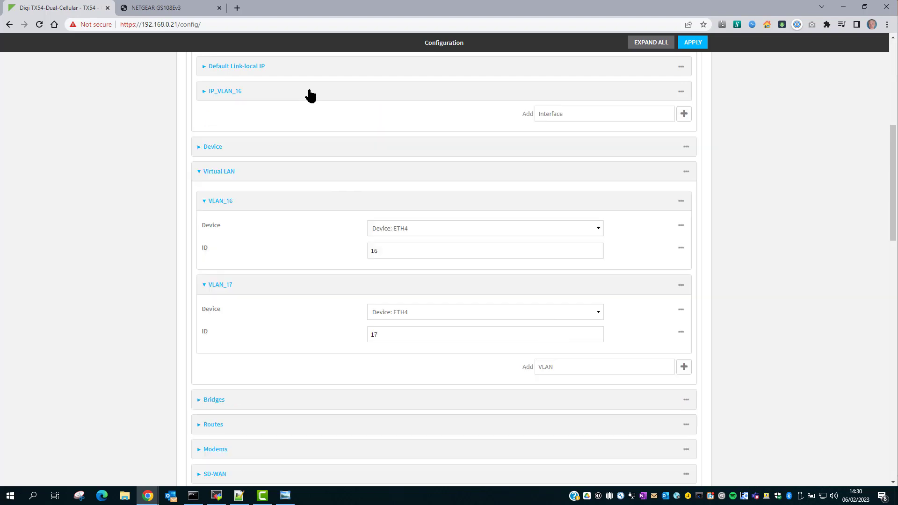
click(562, 113)
text(IP_VLAN_17)
click(687, 119)
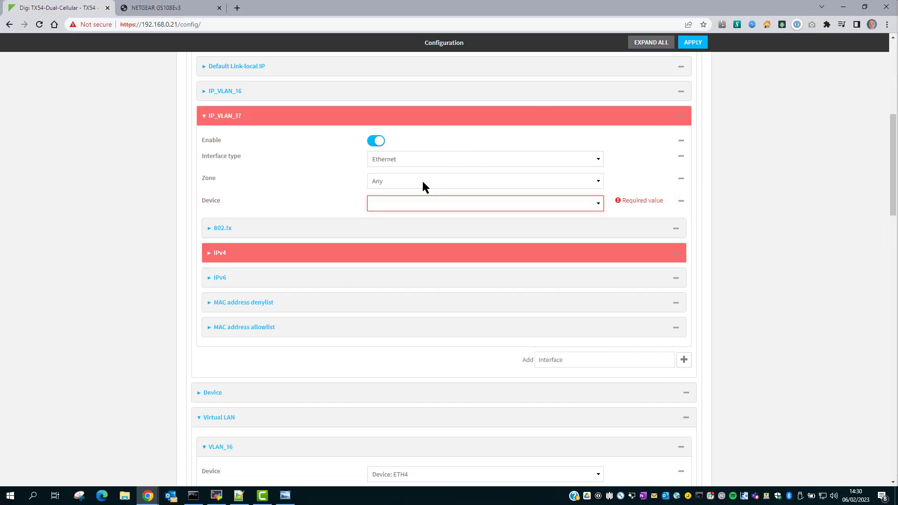
click(421, 183)
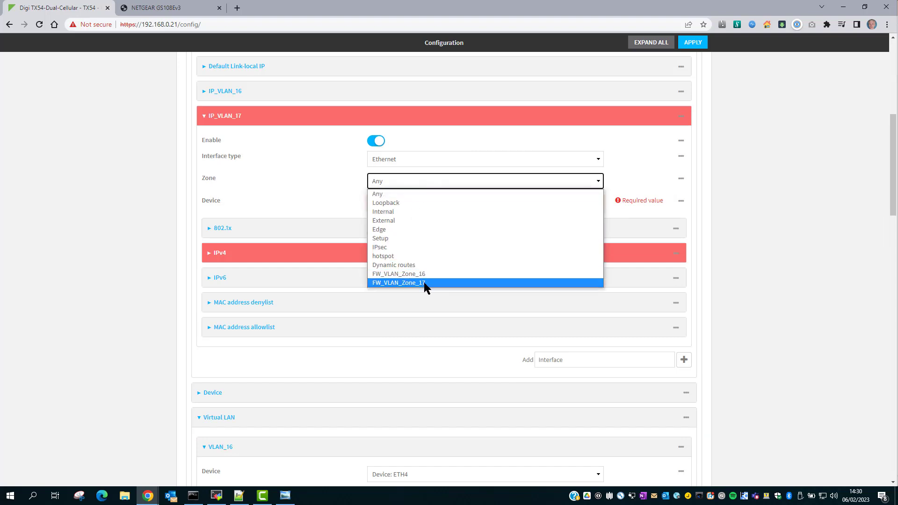
click(423, 283)
click(415, 202)
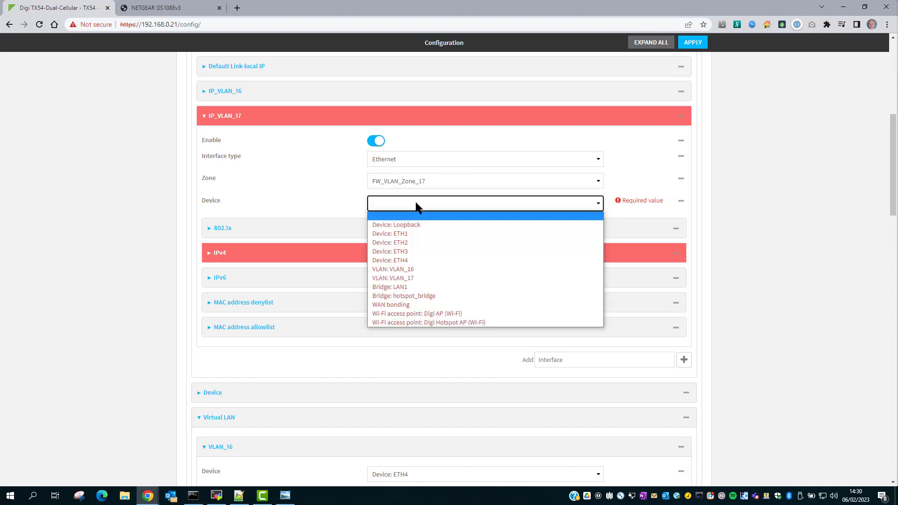
click(413, 279)
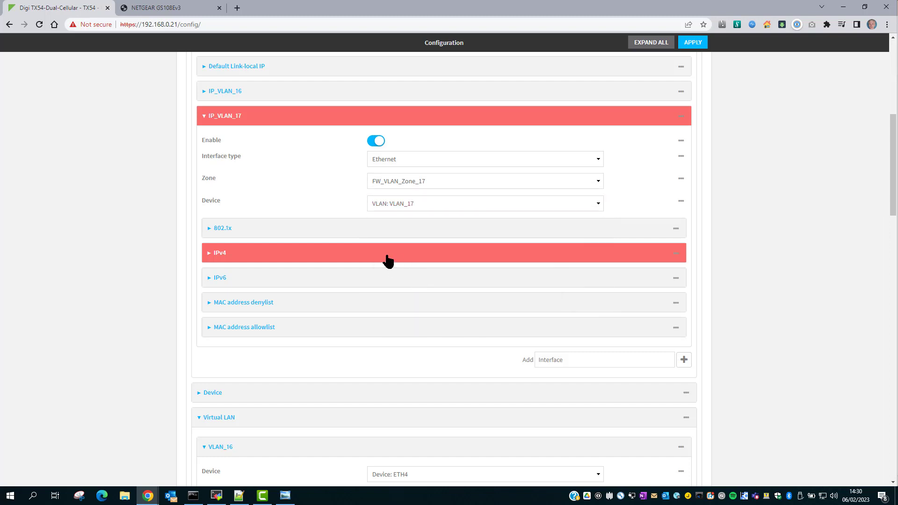
- Give IP_VLAN_17 IPv4 address 172.17.0.1/24 and enable its DHCP server
click(388, 259)
scroll(368, 333, down, 2)
click(387, 337)
text(172.17.0.1)
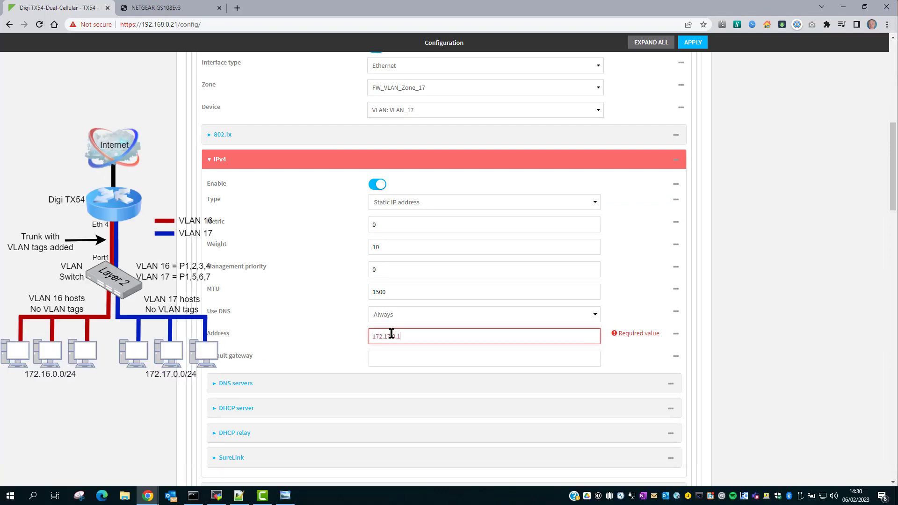
text(/24)
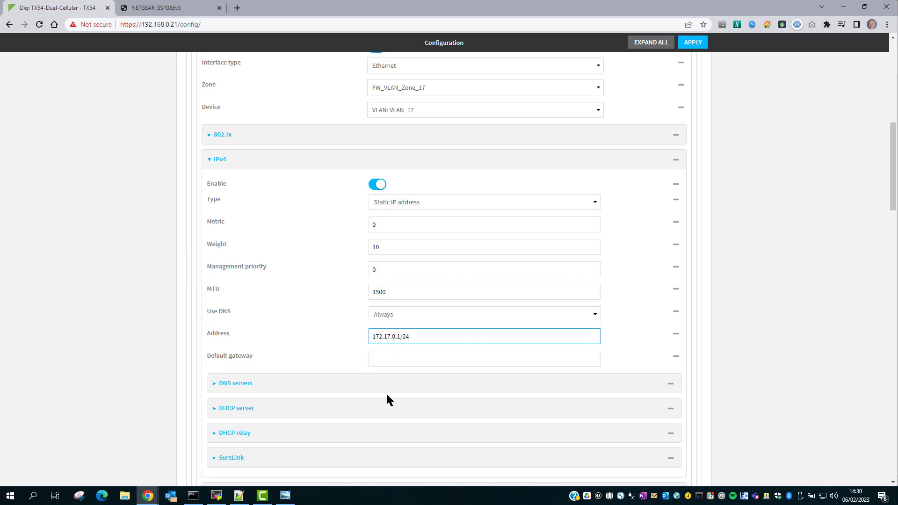
click(380, 414)
click(379, 433)
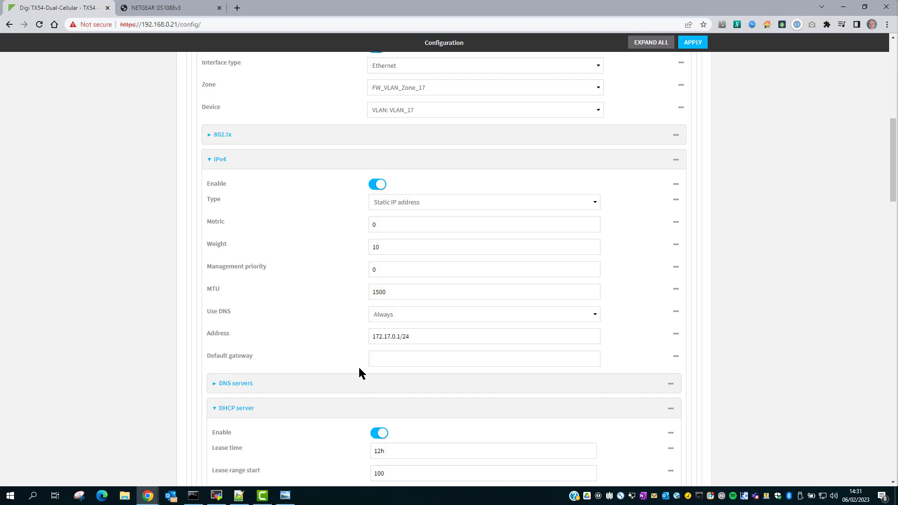
scroll(356, 364, up, 4)
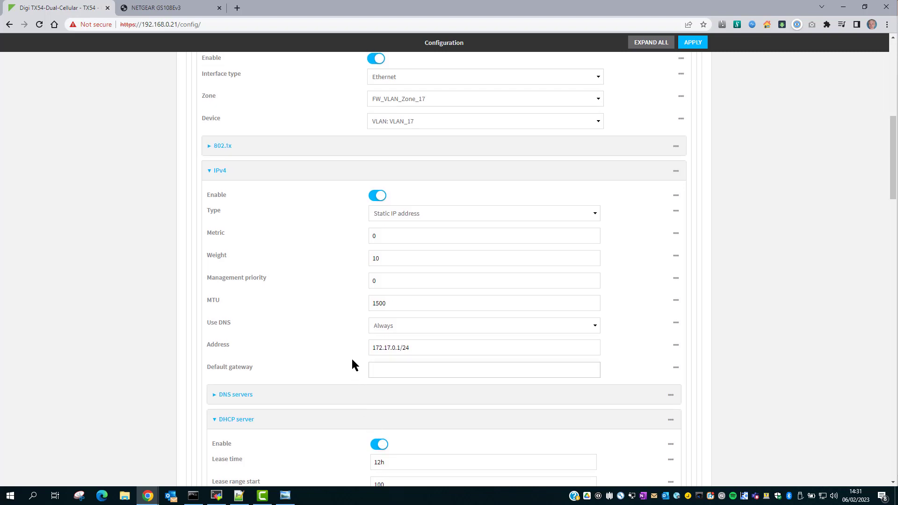
click(345, 218)
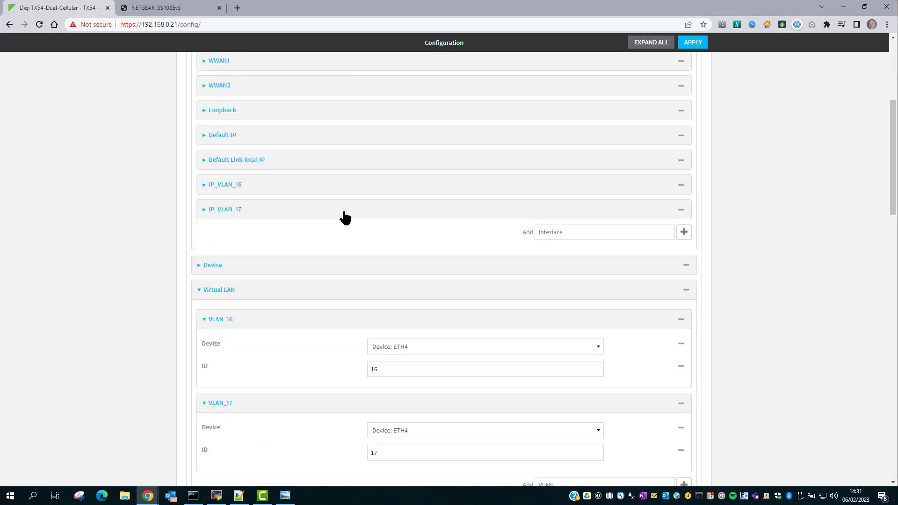
- Add packet filter 'Allow VLAN 16 to Internet' from FW_VLAN_Zone_16 to External, then start another filter
scroll(337, 243, down, 15)
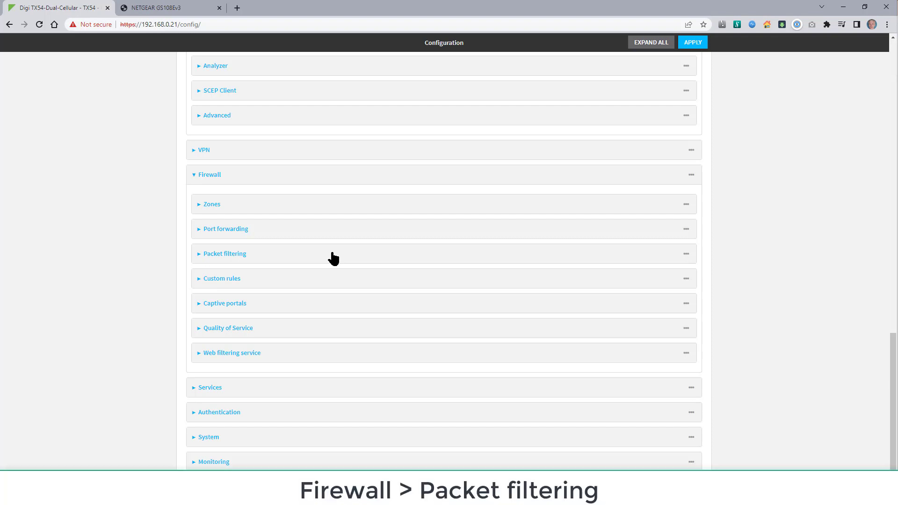
click(333, 256)
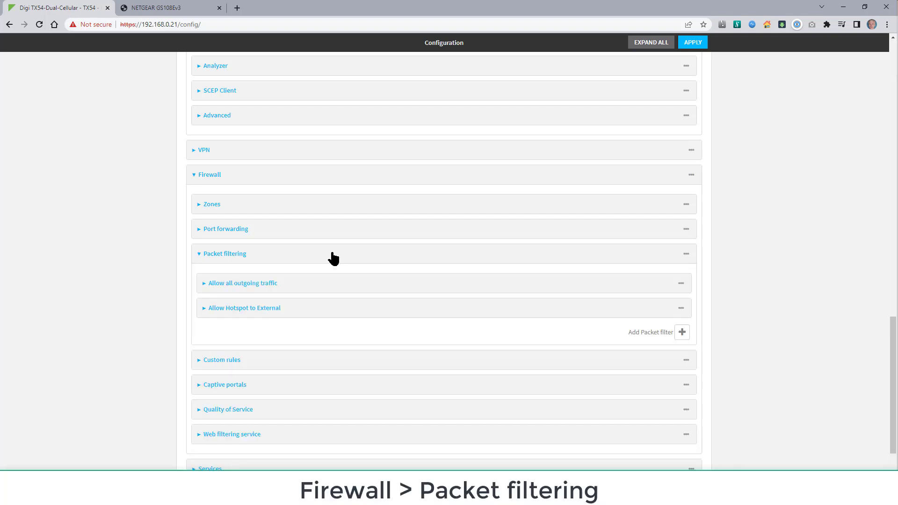
click(682, 333)
scroll(447, 311, down, 4)
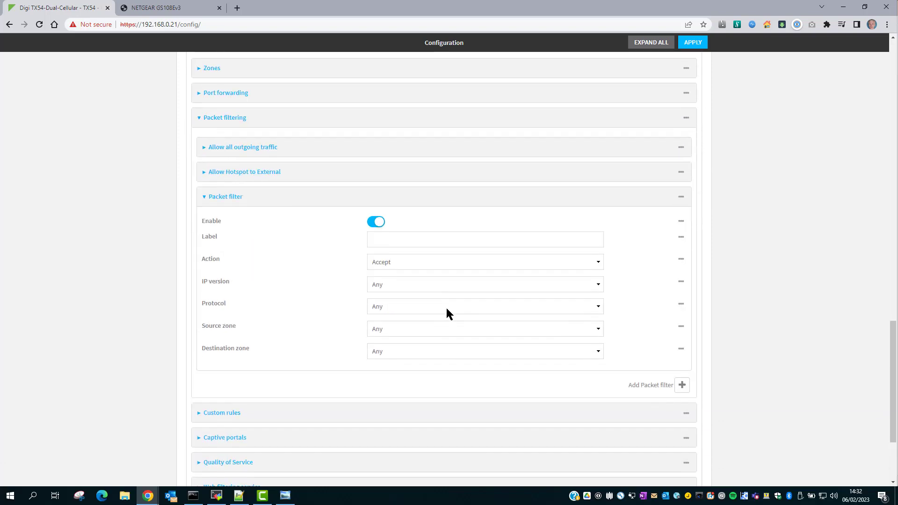
click(396, 188)
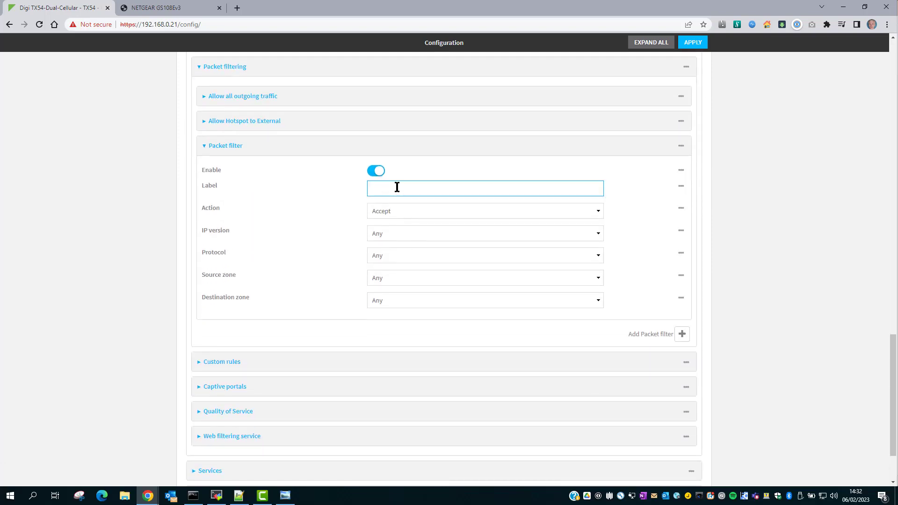
text(All)
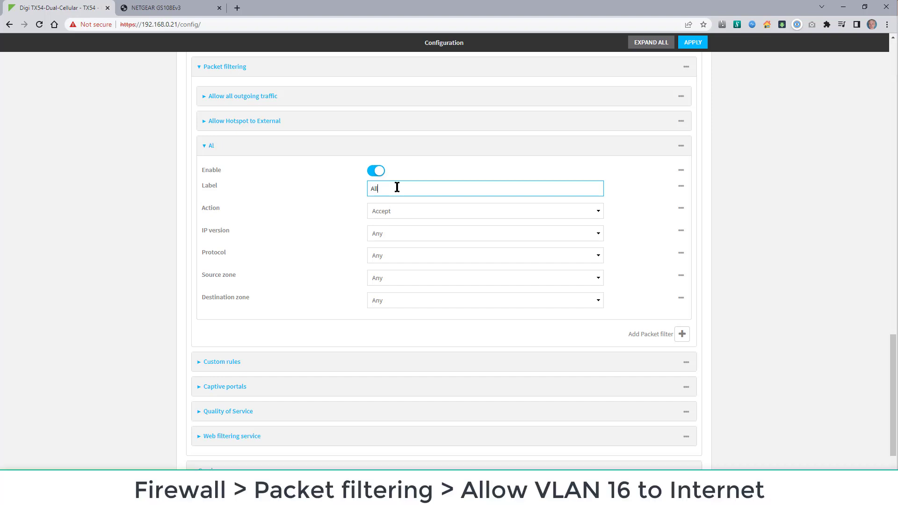
text(ow VLAN 16 to Internet)
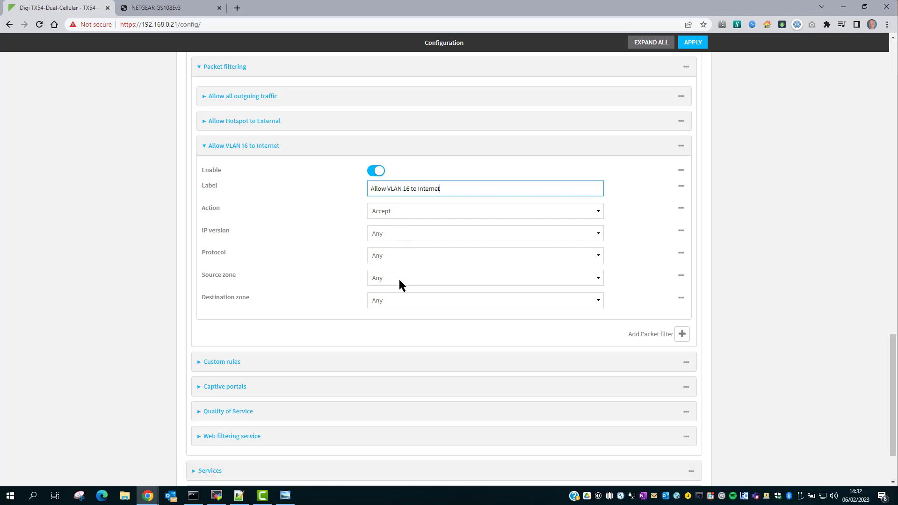
click(398, 278)
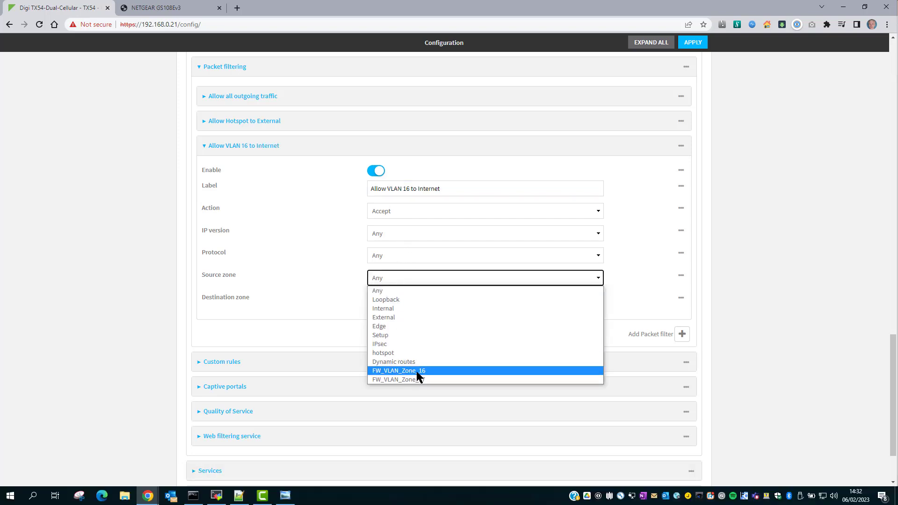
click(416, 371)
click(401, 297)
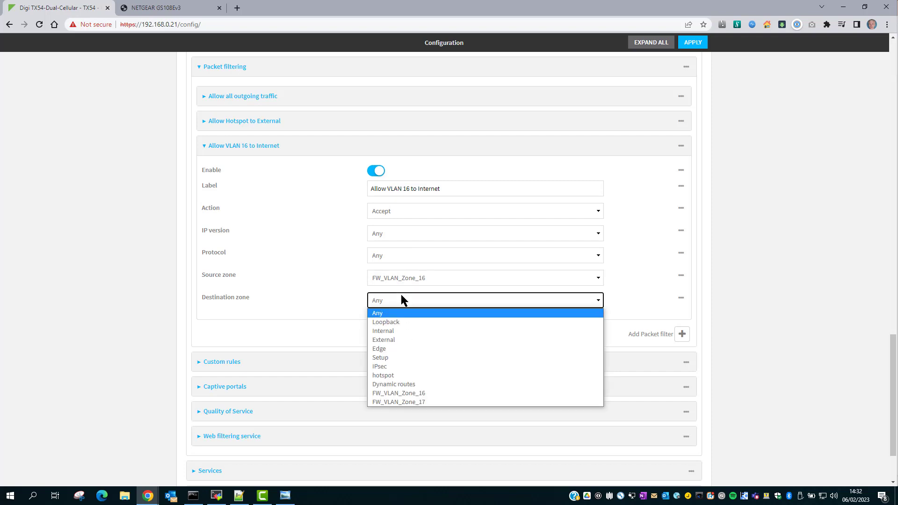
click(403, 344)
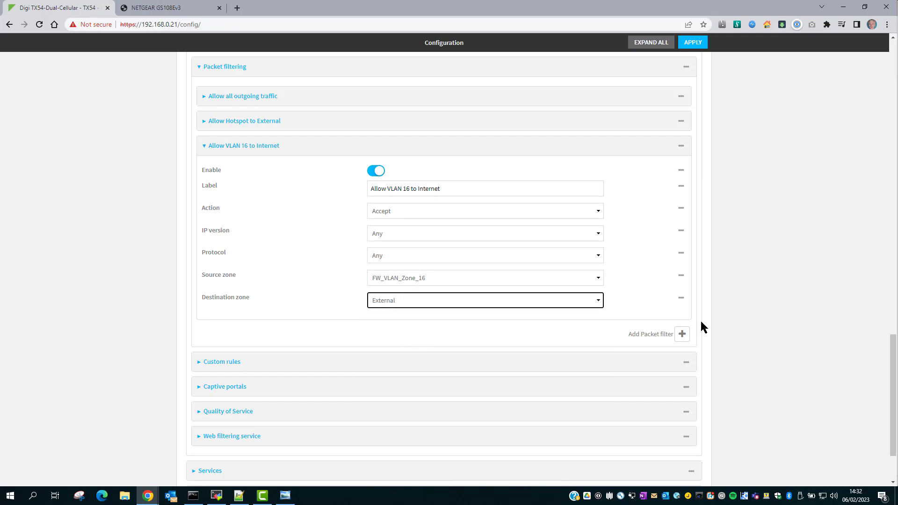
click(682, 334)
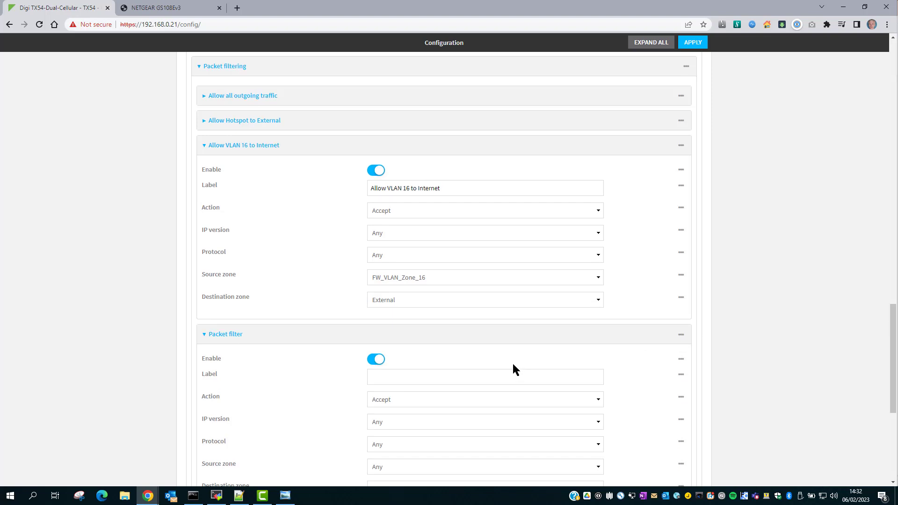
- Label the new filter 'Allow VLAN 17 to Internet' by copying the VLAN 16 label and changing 16 to 17
scroll(513, 370, down, 2)
drag(452, 97, 316, 93)
key(ctrl+c)
click(395, 282)
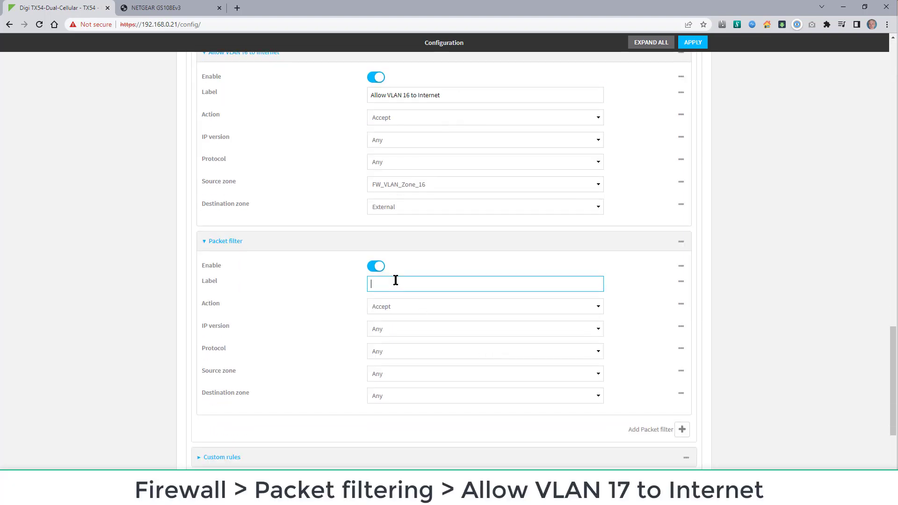
key(ctrl+v)
click(411, 285)
key(BackSpace)
text(7)
- Set the filter's source zone to FW_VLAN_Zone_17 and destination zone to External
click(411, 373)
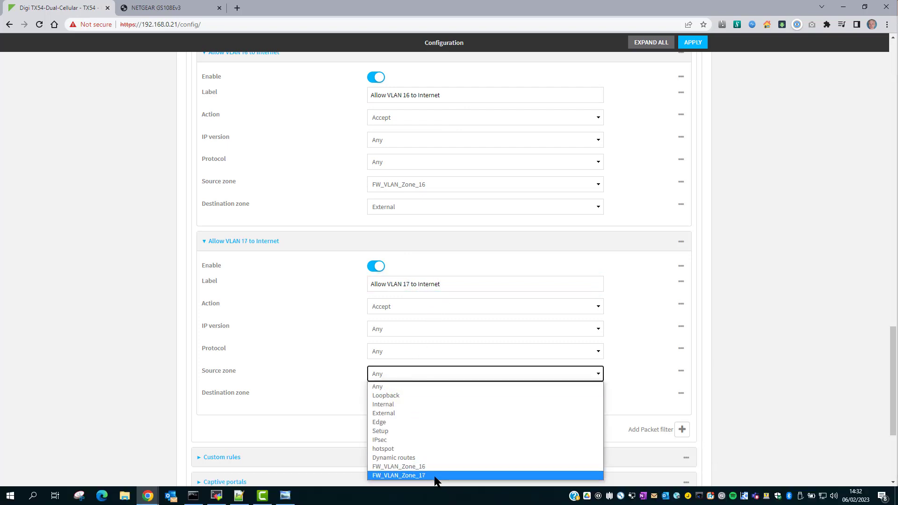
click(435, 481)
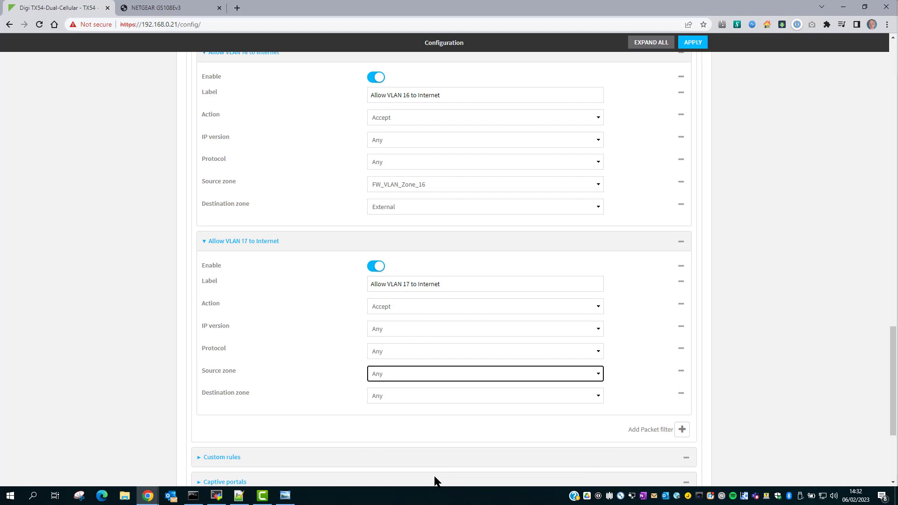
click(414, 398)
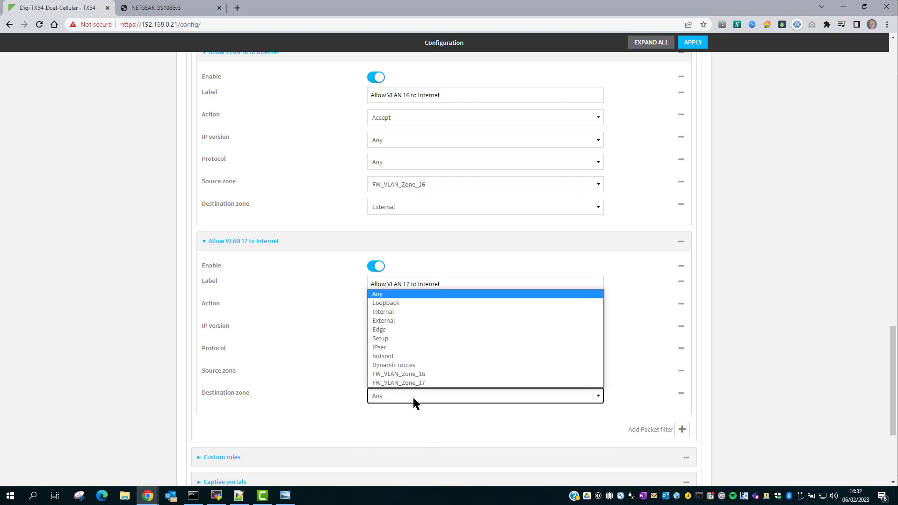
click(398, 321)
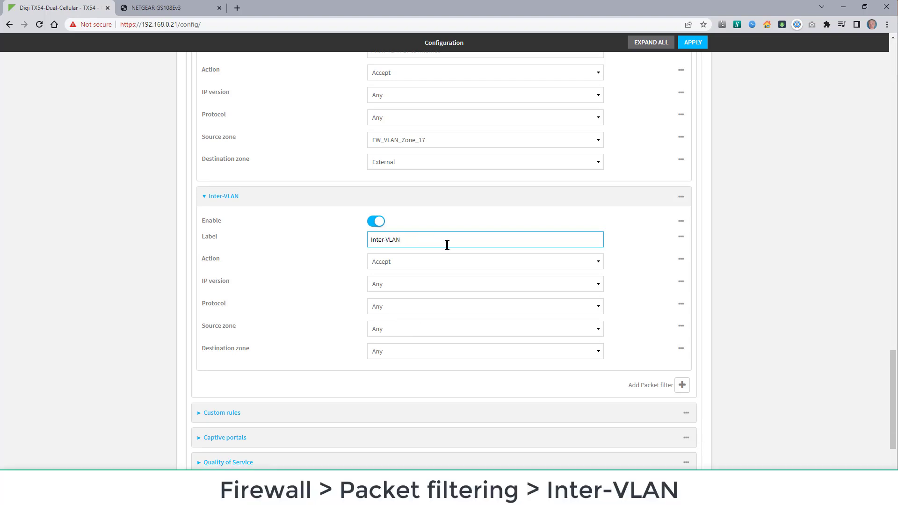
- Finish the Inter-VLAN 16 > 17 filter from FW_VLAN_Zone_16 to FW_VLAN_Zone_17
text(16 > 17)
key(Left)
key(Left)
key(Left)
key(Left)
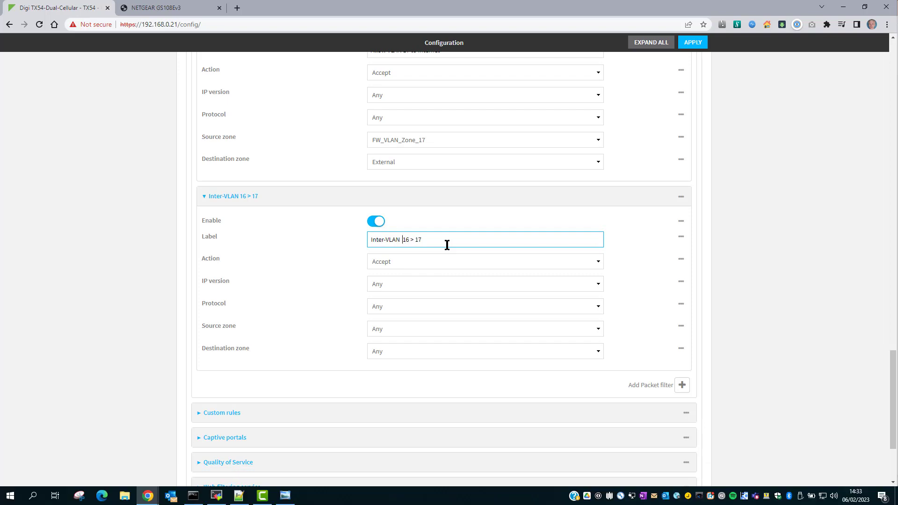
click(404, 327)
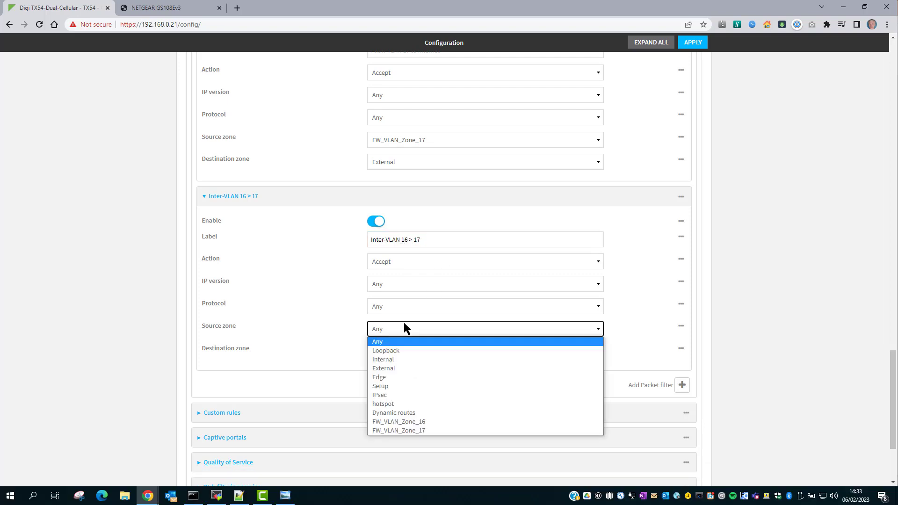
click(426, 422)
click(401, 351)
click(427, 452)
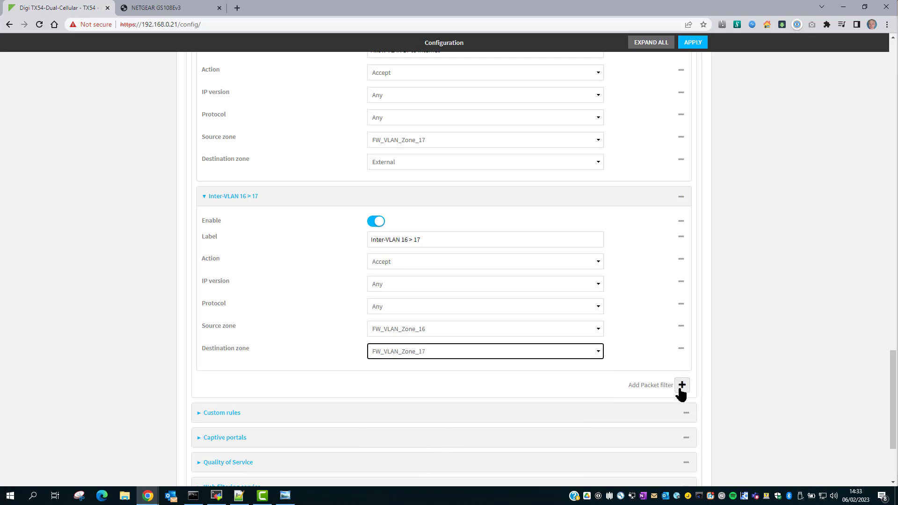
- Add a fourth filter labelled 'Inter-VLAN 17 > 16' and tidy both Inter-VLAN labels
click(680, 388)
click(417, 430)
text(Inter)
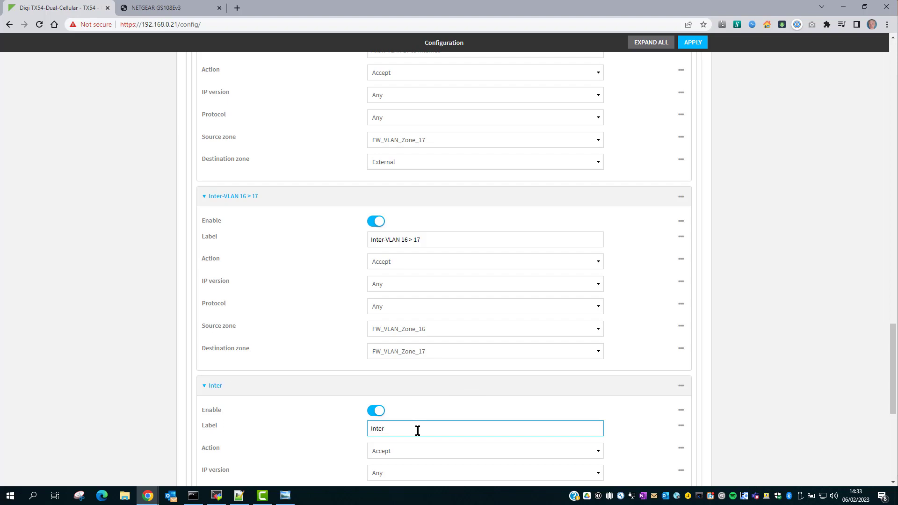
text(-VLAN 17> 16)
click(408, 429)
click(409, 239)
- Set the 17 > 16 filter's source to FW_VLAN_Zone_17 and destination to FW_VLAN_Zone_16
scroll(440, 428, down, 4)
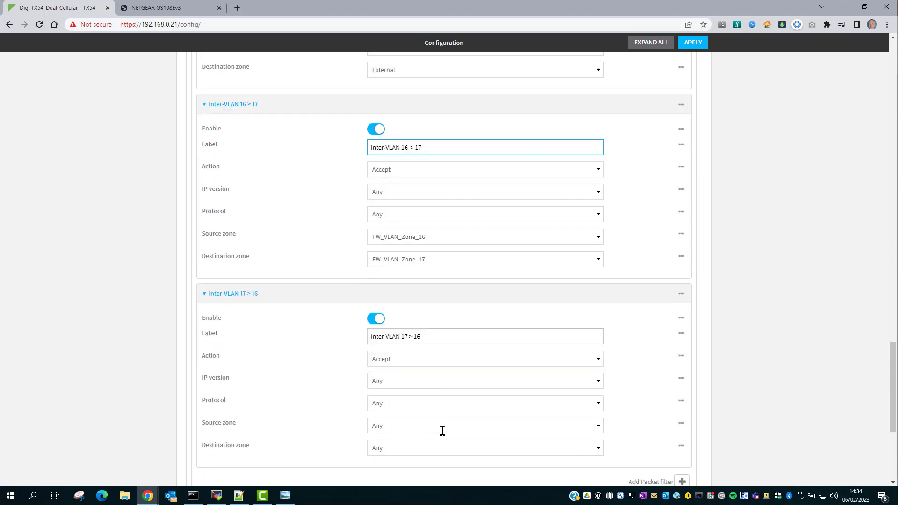
click(399, 334)
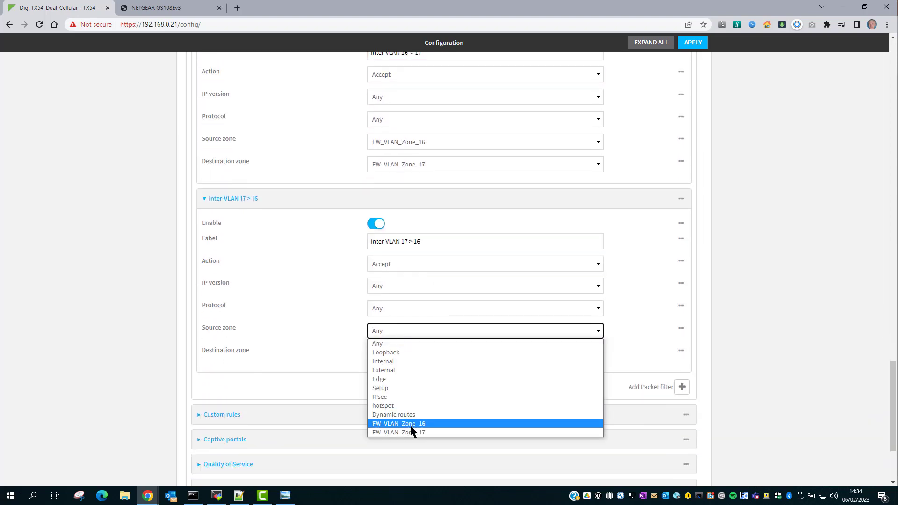
click(411, 427)
click(393, 350)
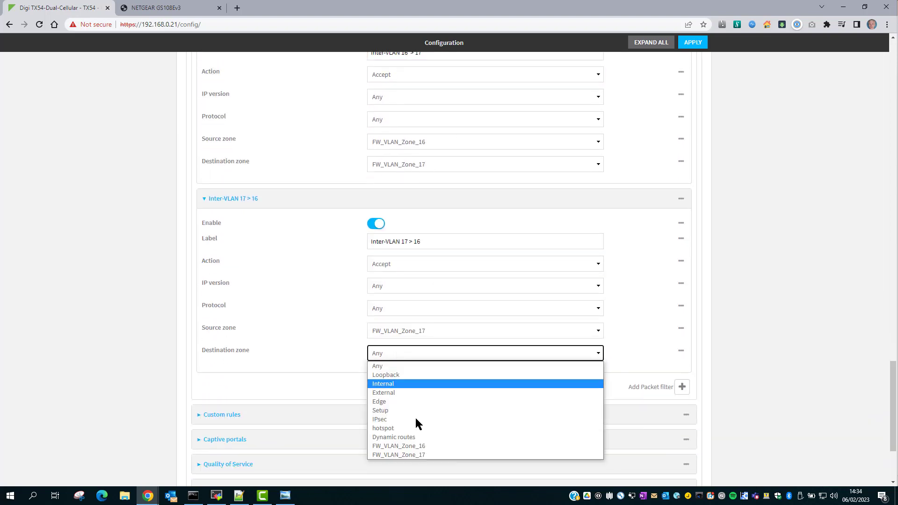
click(420, 444)
scroll(620, 197, up, 1)
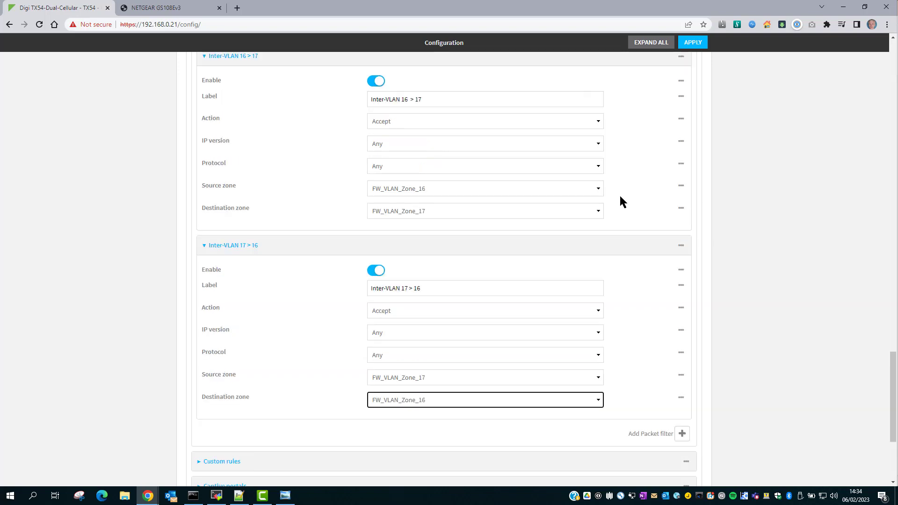
- Apply the configuration, then refresh the dashboard until IP_VLAN_16 and IP_VLAN_17 show Up
click(693, 43)
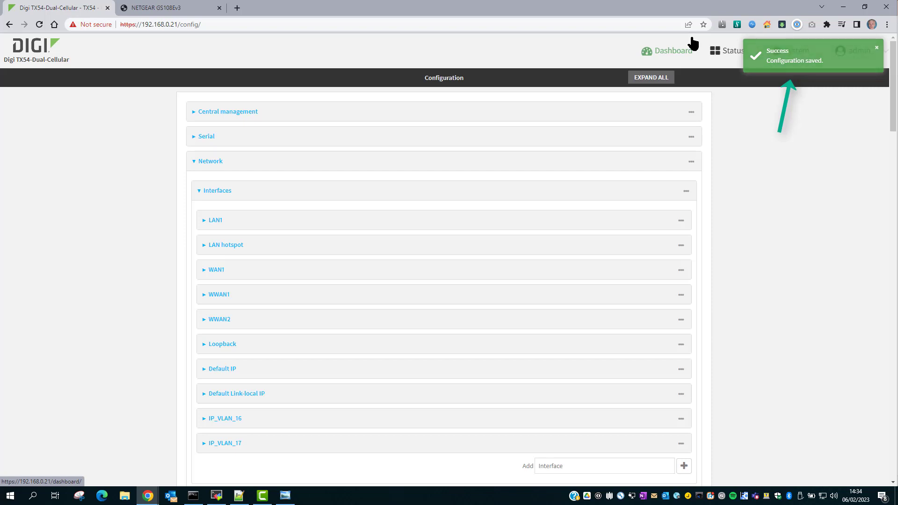
click(693, 43)
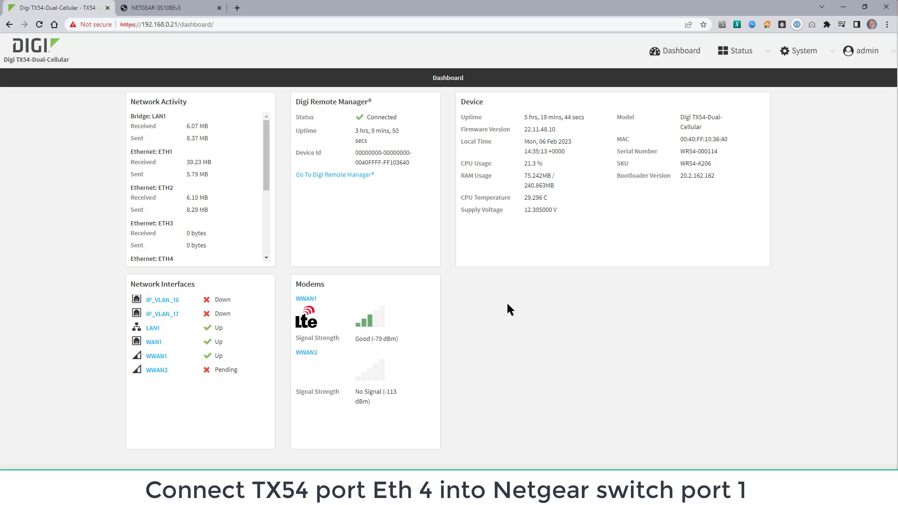
key(F5)
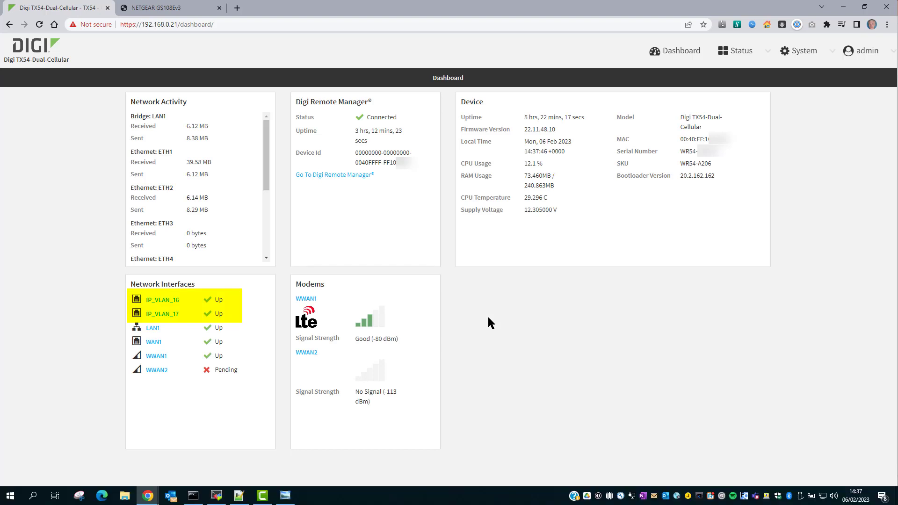
- Show VLAN video.png, the VLAN 16/17 diagram with the TX54 Eth 4 trunk to switch port 1
click(285, 496)
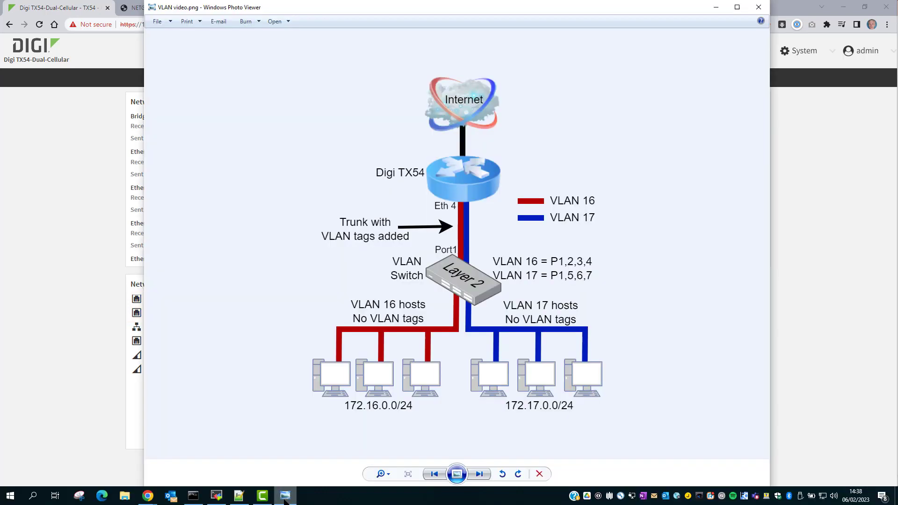